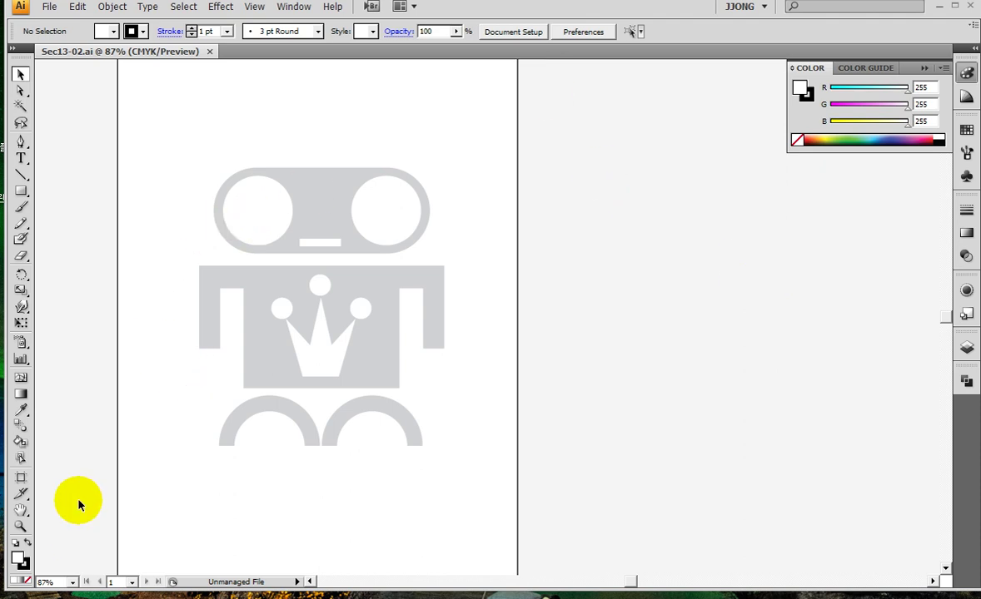
Zoom to 222% on the robot template's head, close the Color panel, and center the head.
left_click(21, 525)
left_click_drag(193, 157, 470, 276)
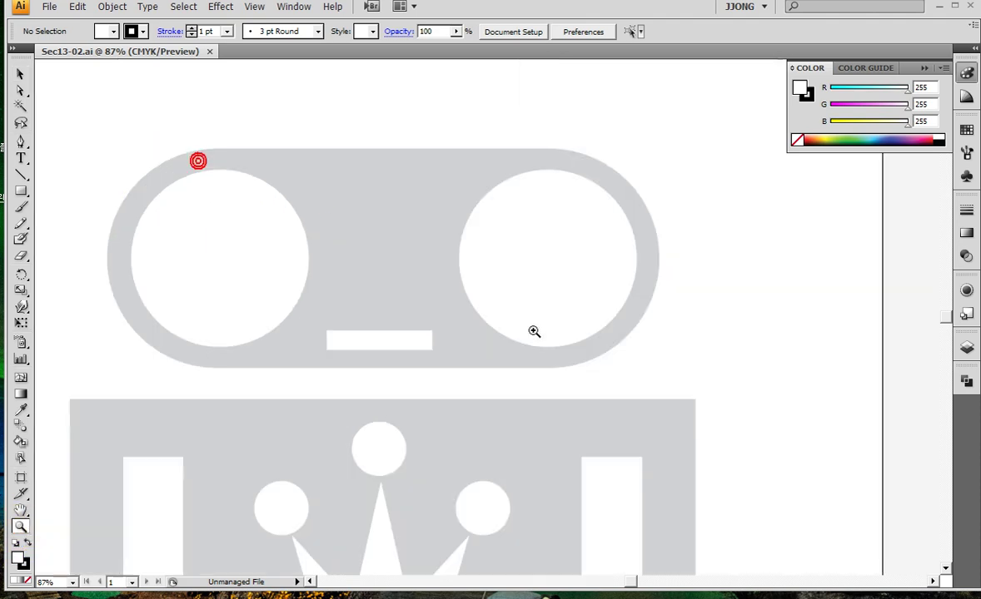
left_click(924, 68)
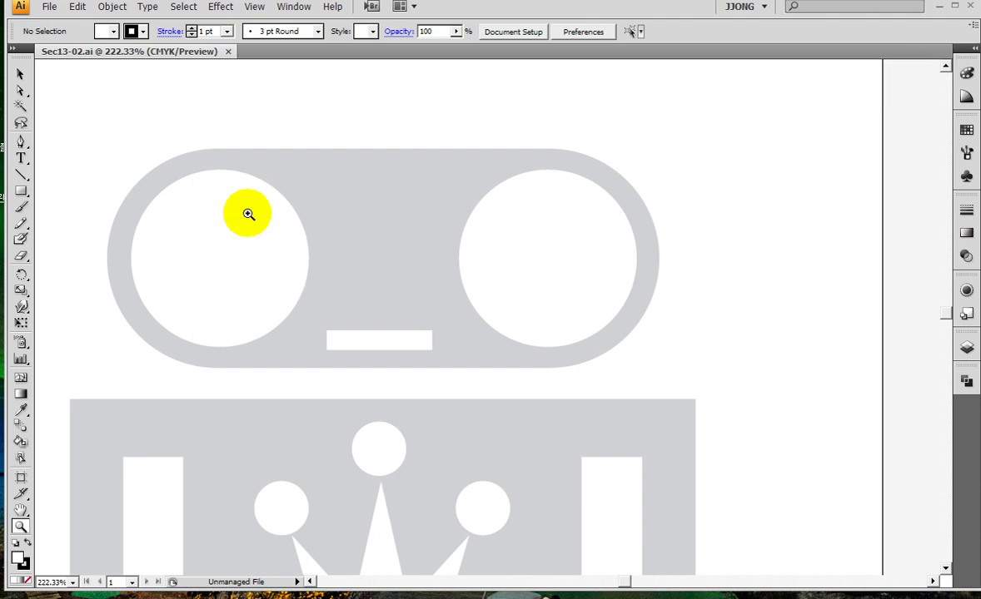
left_click_drag(206, 213, 292, 193)
left_click(21, 192)
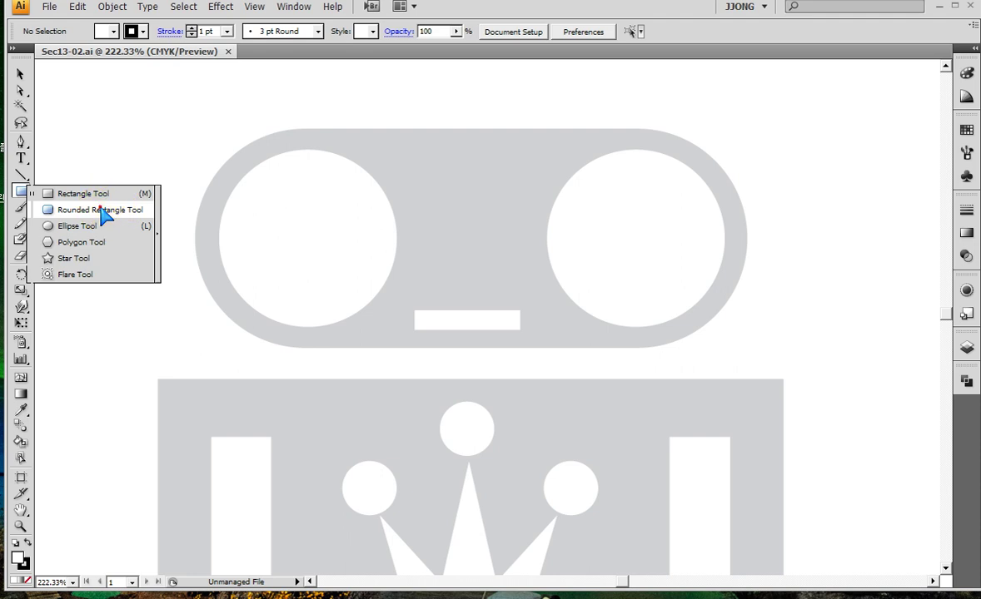
Choose the Rounded Rectangle Tool, then sketch explanatory annotations and clear them.
left_click(97, 210)
left_click(97, 219)
left_click(559, 290)
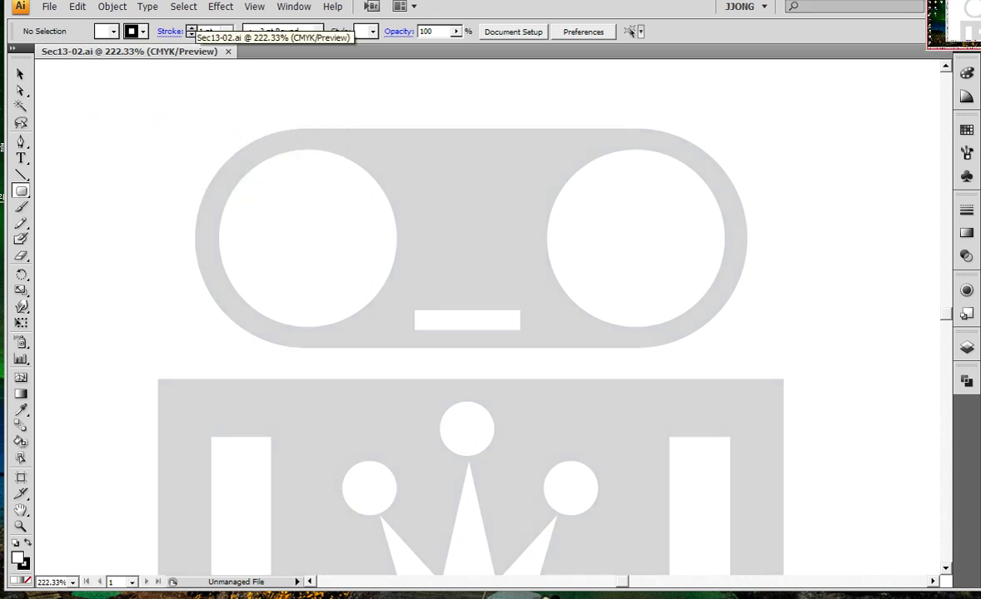
left_click_drag(570, 129, 126, 129)
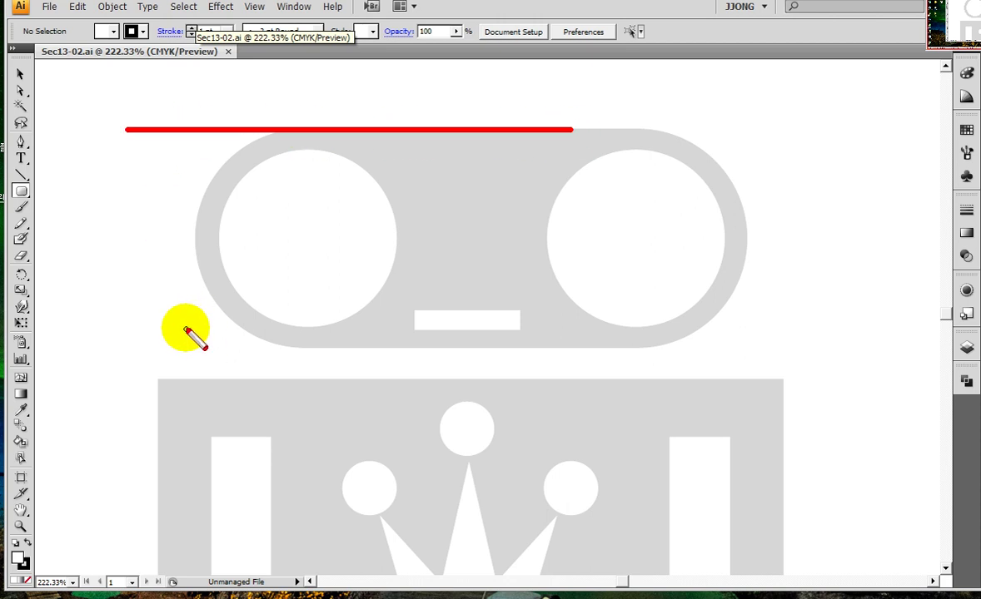
mouse_move(194, 327)
left_mouse_down()
mouse_move(184, 98)
mouse_move(736, 341)
left_mouse_up()
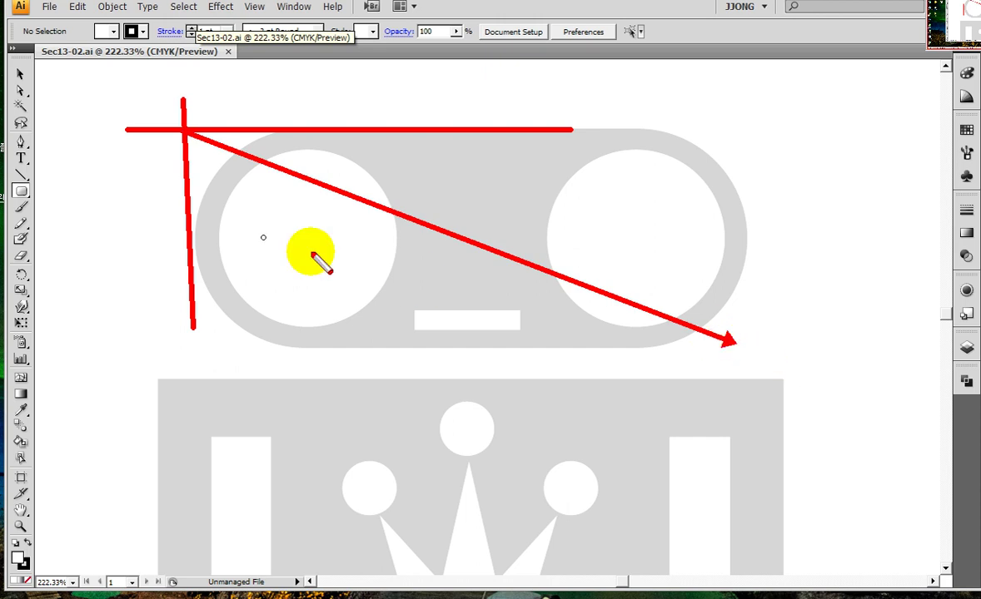
key("Escape")
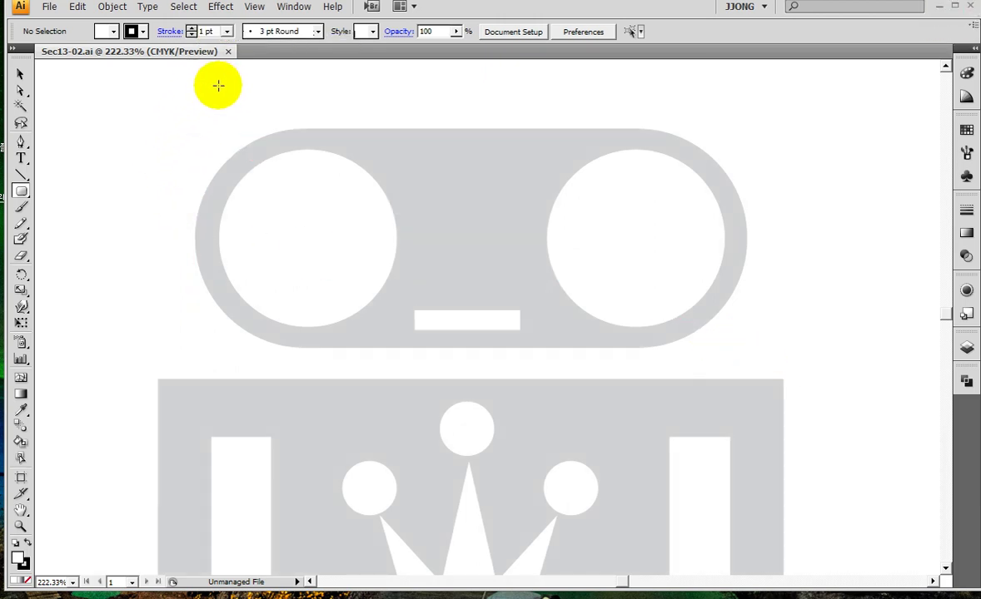
Show rulers and place guides along the head's top and left edges.
key("ctrl+r")
left_click_drag(308, 65, 312, 129)
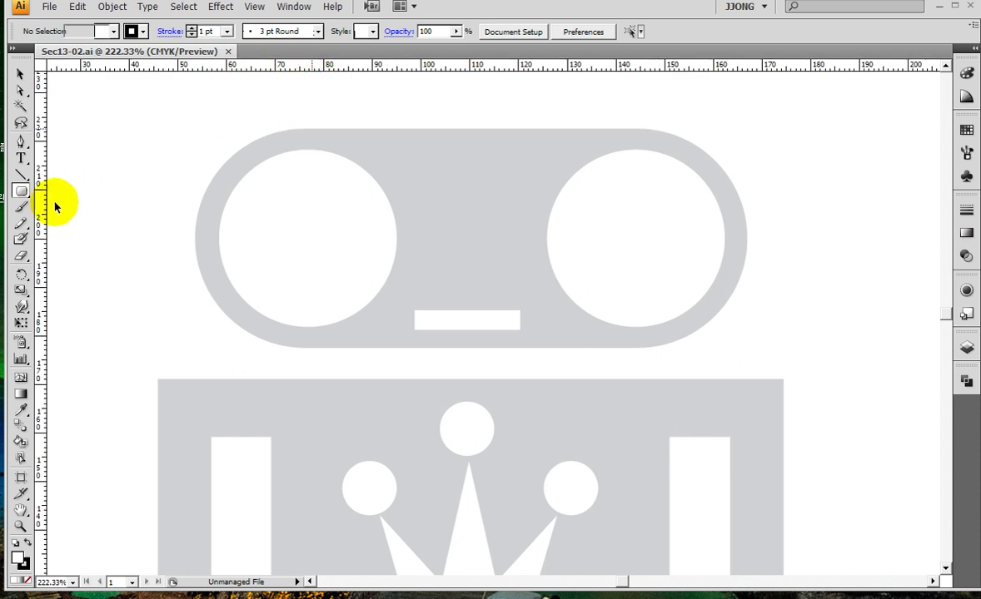
left_click_drag(44, 206, 194, 204)
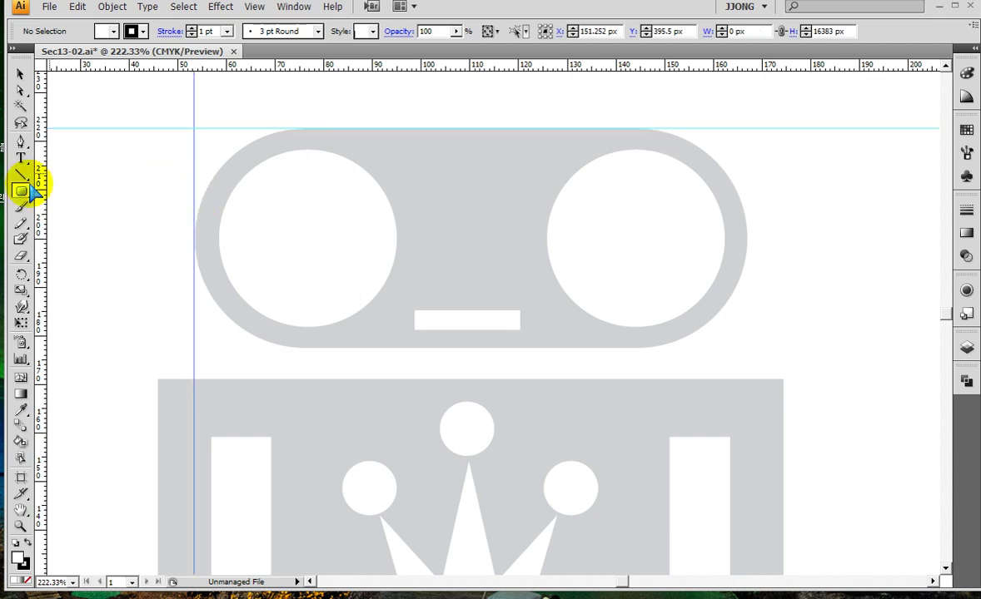
Draw a 322.044 × 127.738 px fully rounded pill shape over the head.
mouse_move(192, 130)
left_mouse_down()
mouse_move(344, 222)
mouse_move(745, 347)
left_mouse_up()
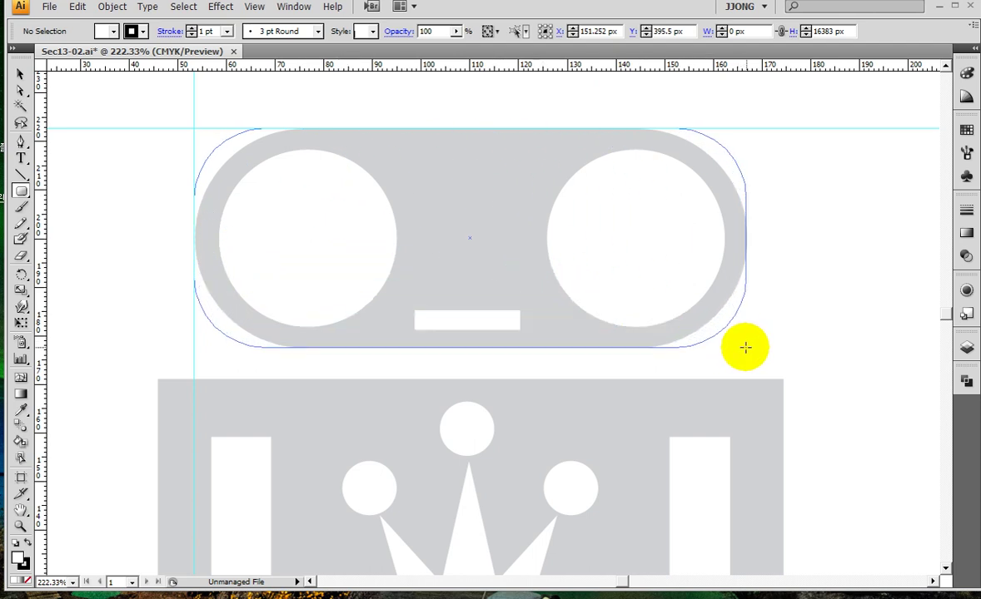
key("Right")
key("Left")
key("Right")
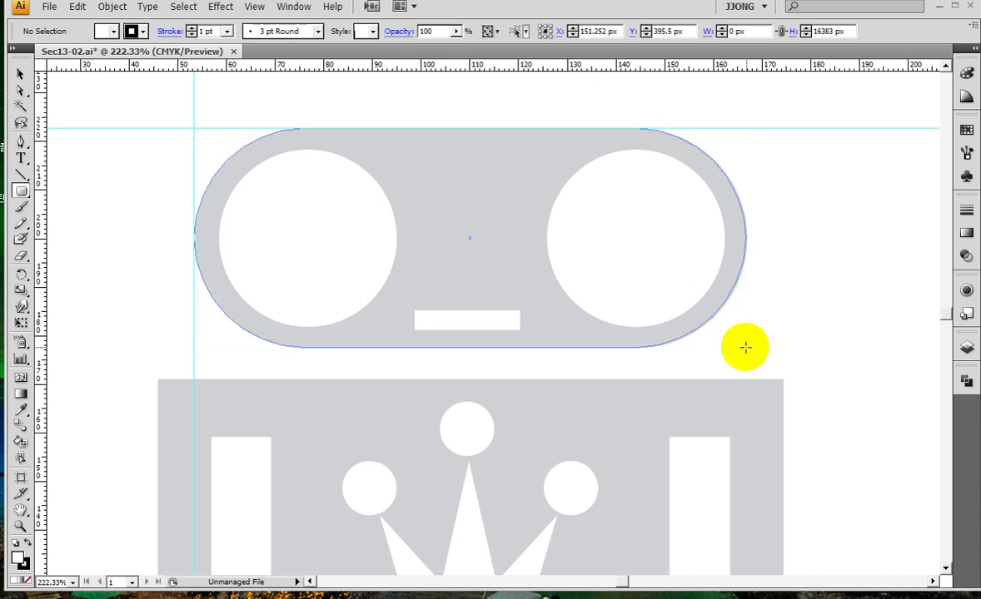
left_click_drag(745, 347, 748, 347)
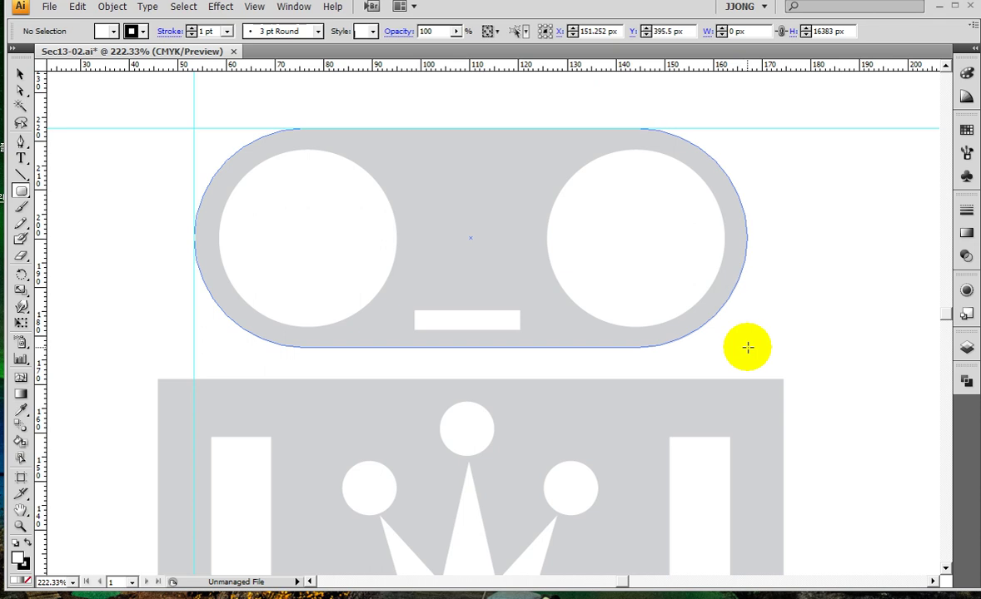
left_click_drag(748, 347, 747, 347)
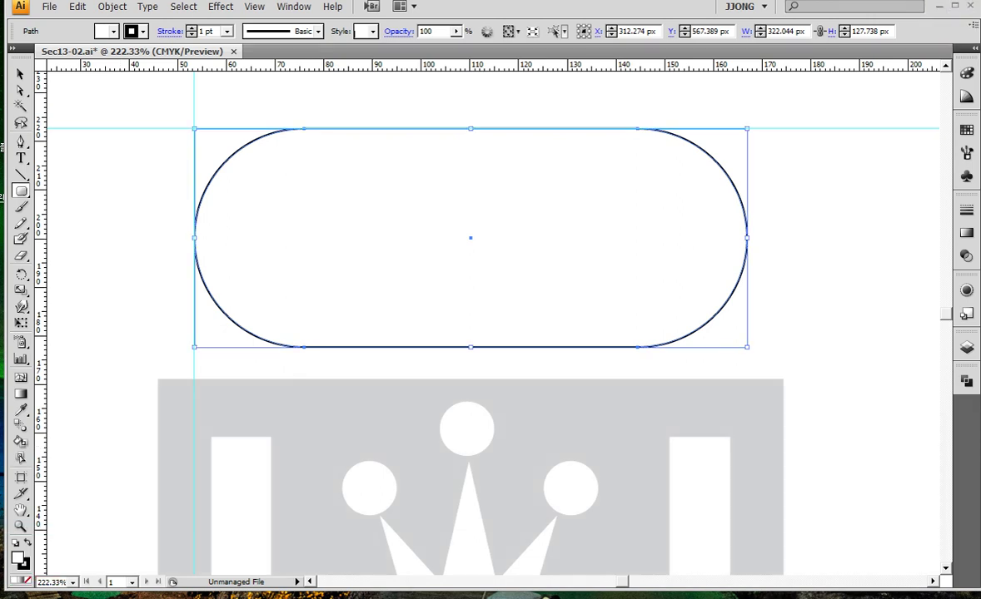
Give the head shape a near-black fill (R35 G31 B32), no stroke, and switch to Outline view.
left_click(22, 565)
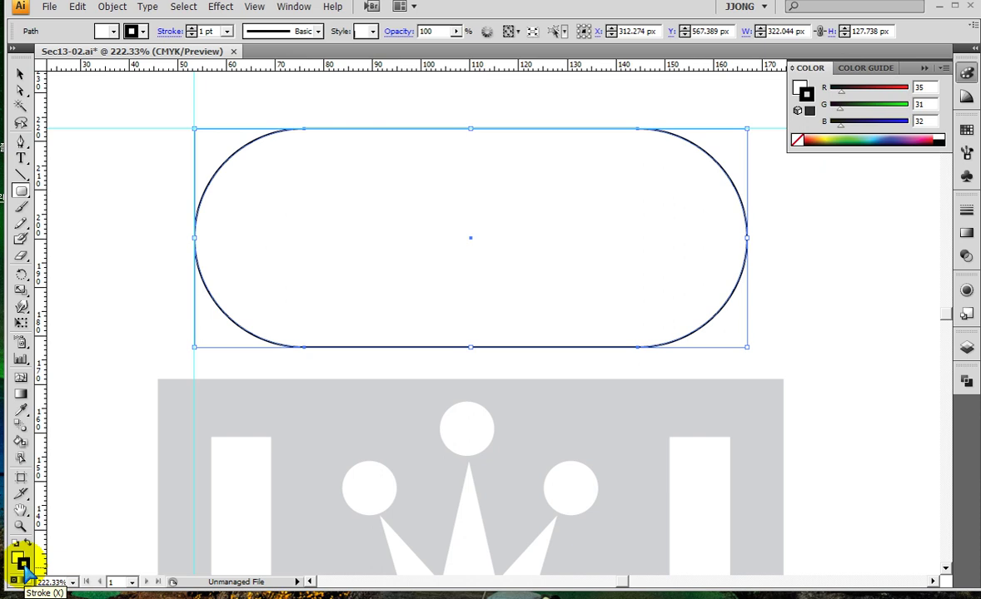
key("ctrl+shift+b")
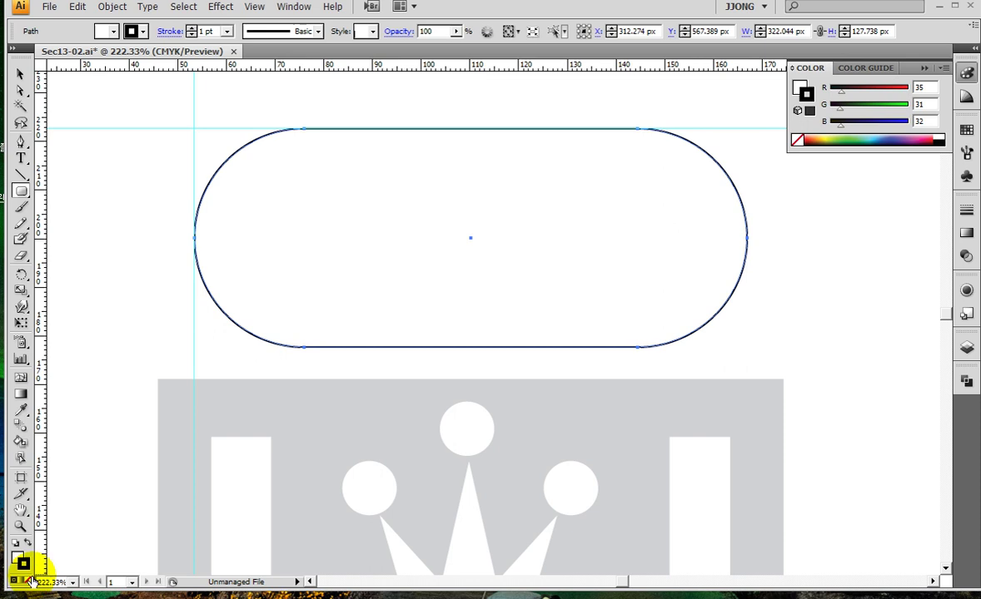
left_click(27, 579)
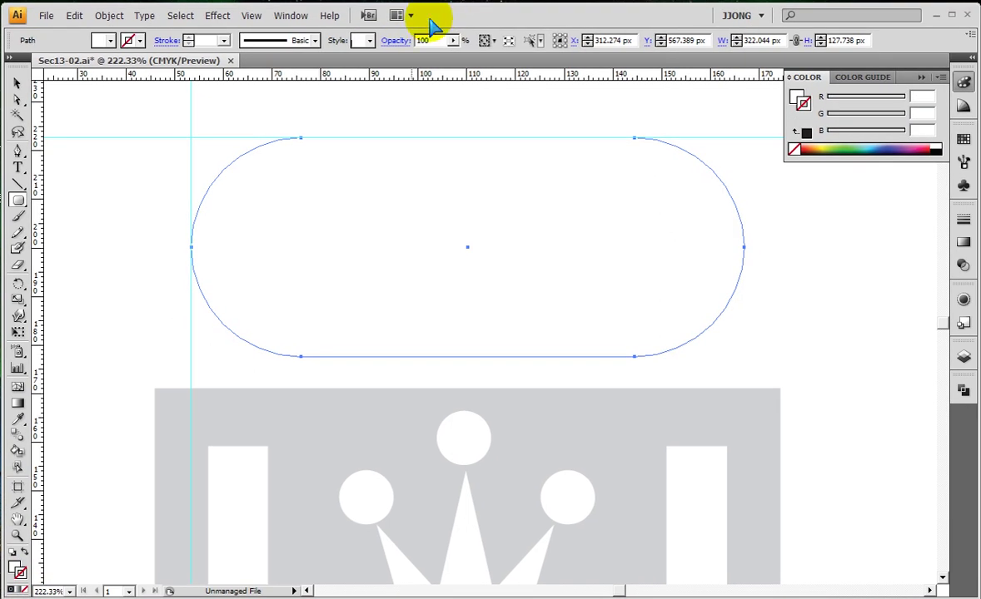
left_click(16, 567)
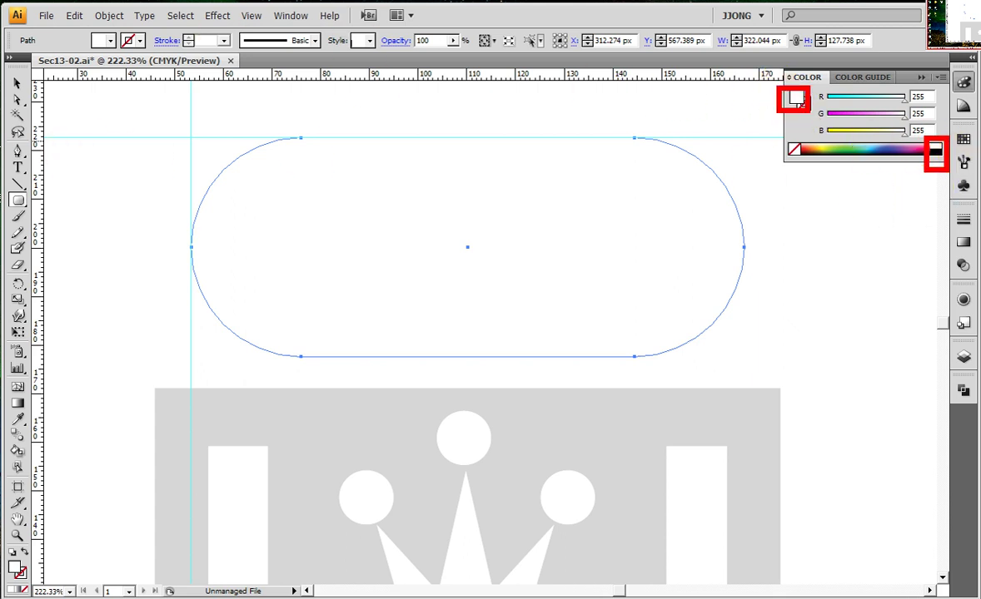
left_click(939, 150)
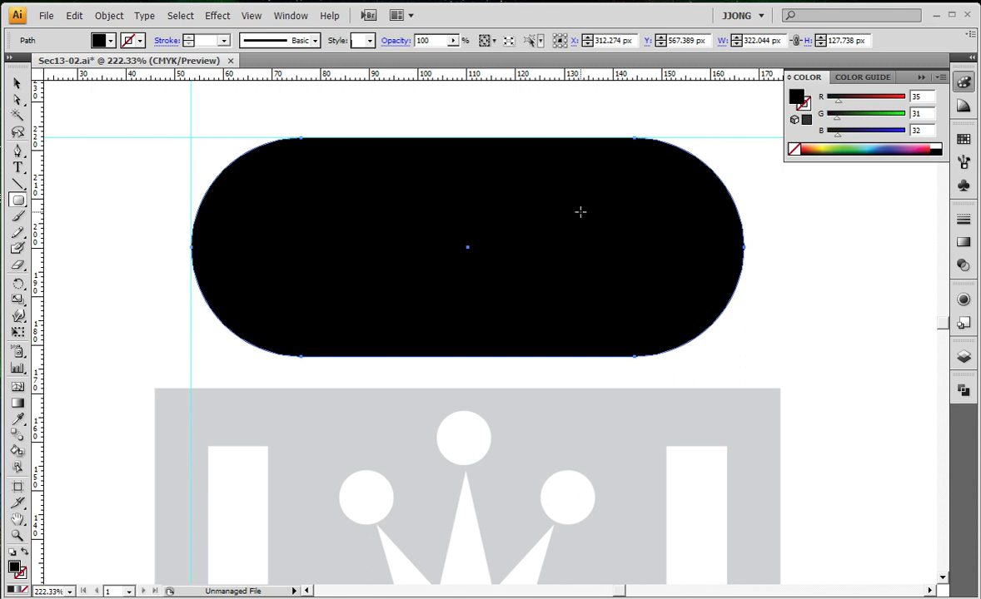
key("ctrl+y")
key("ctrl+shift+b")
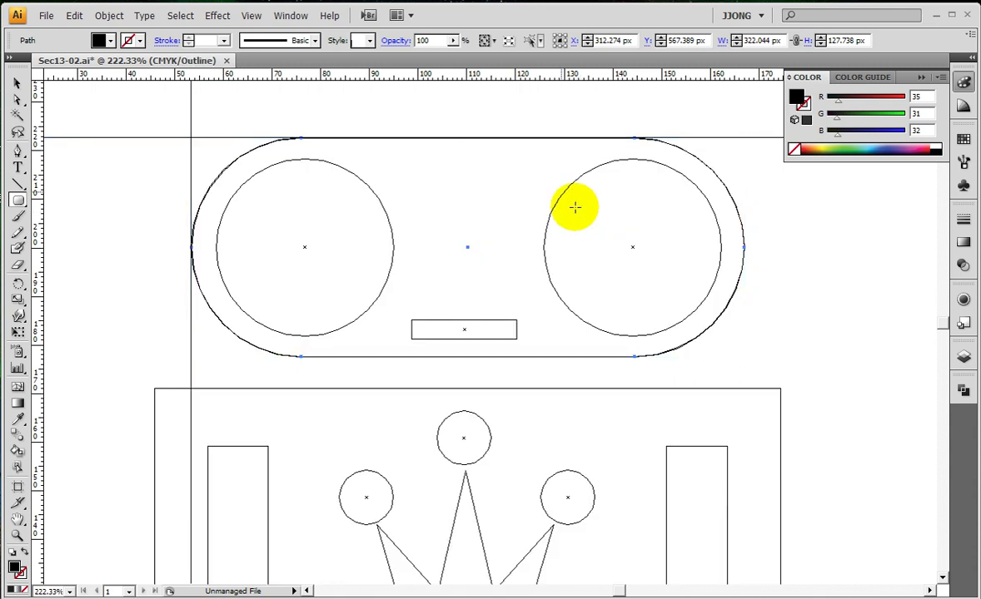
Clear all guides using View > Guides > Clear Guides.
left_click(250, 16)
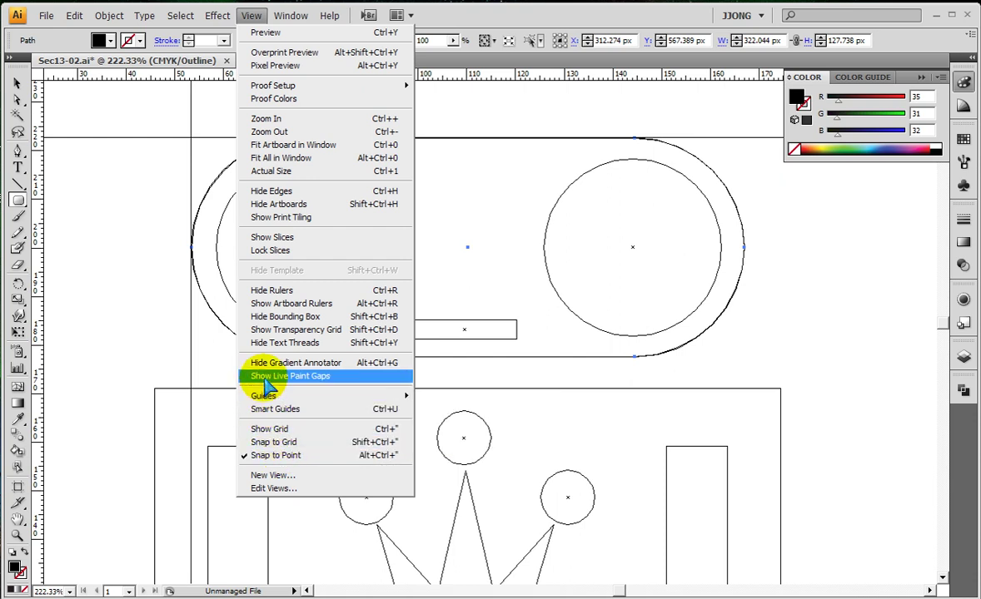
mouse_move(274, 396)
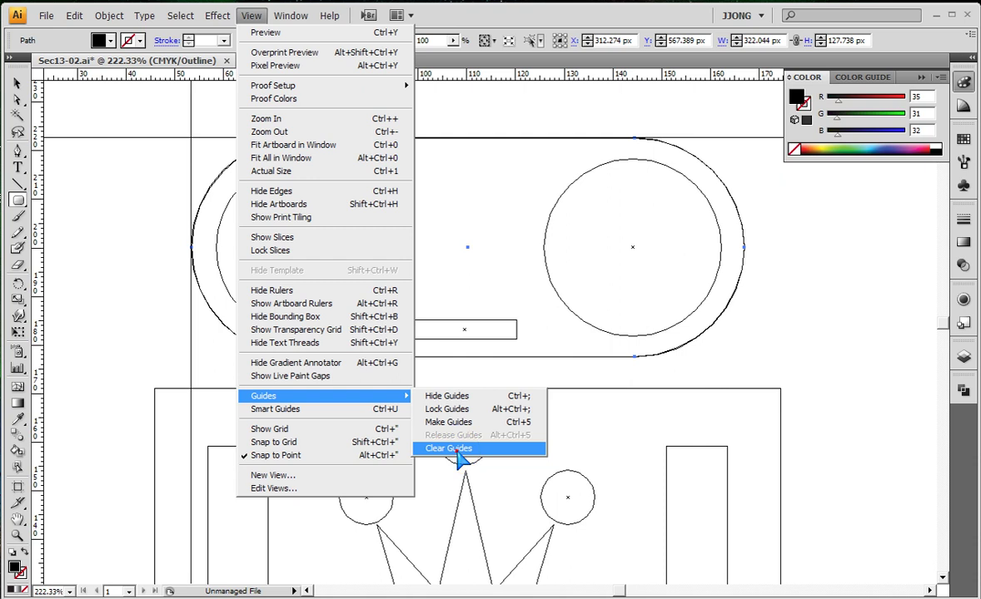
left_click(457, 452)
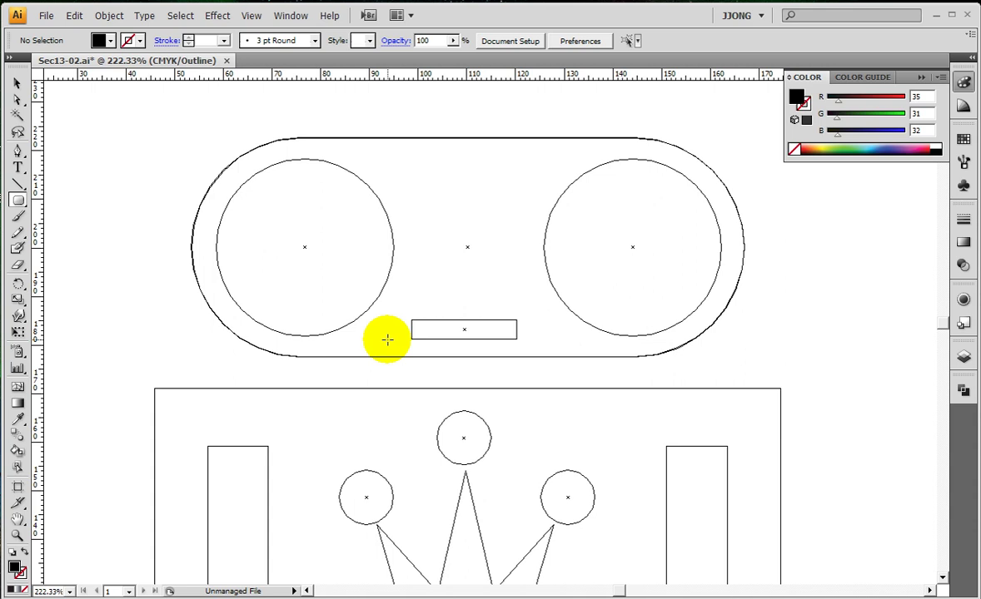
Return to Preview and swap the head shape to no fill with a black stroke.
key("ctrl+y")
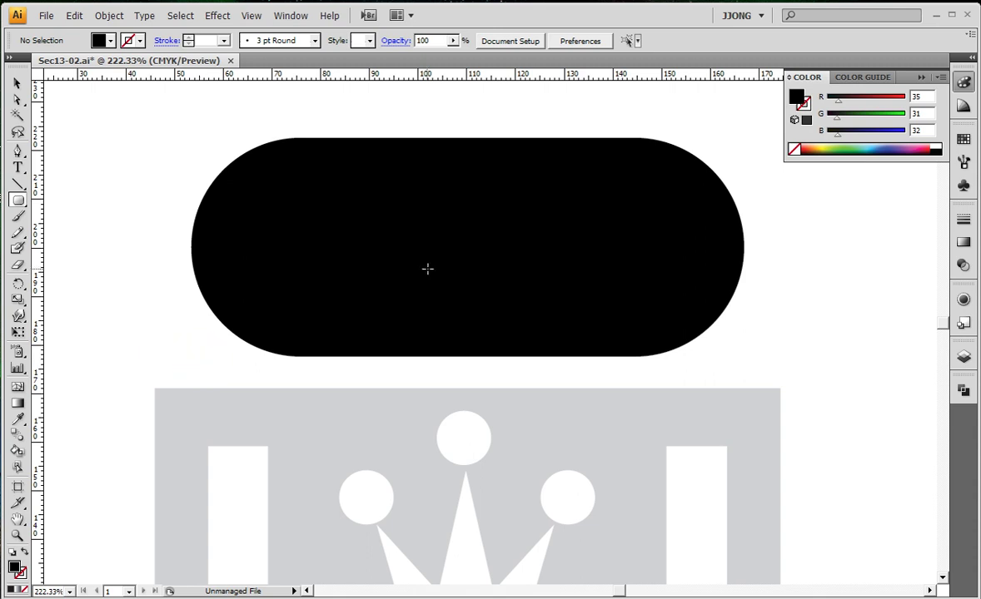
left_click(241, 520)
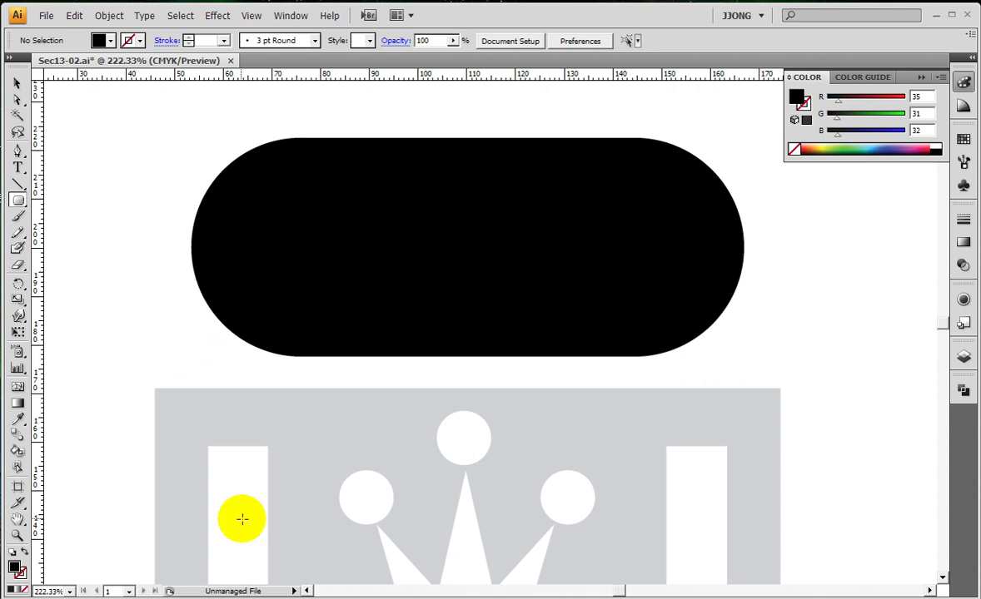
left_click(24, 543)
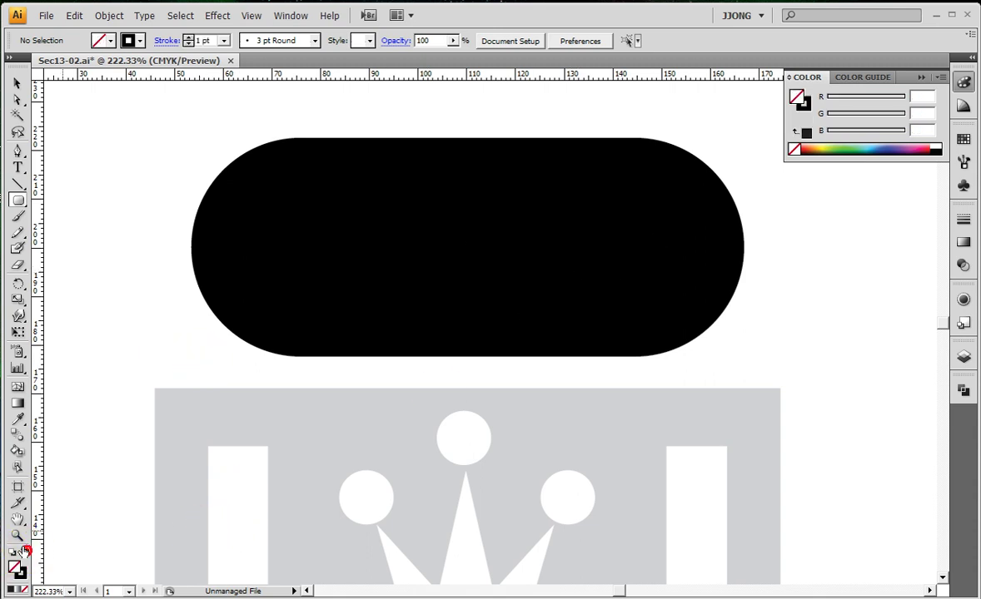
left_click(303, 311, "ctrl")
left_click(24, 552)
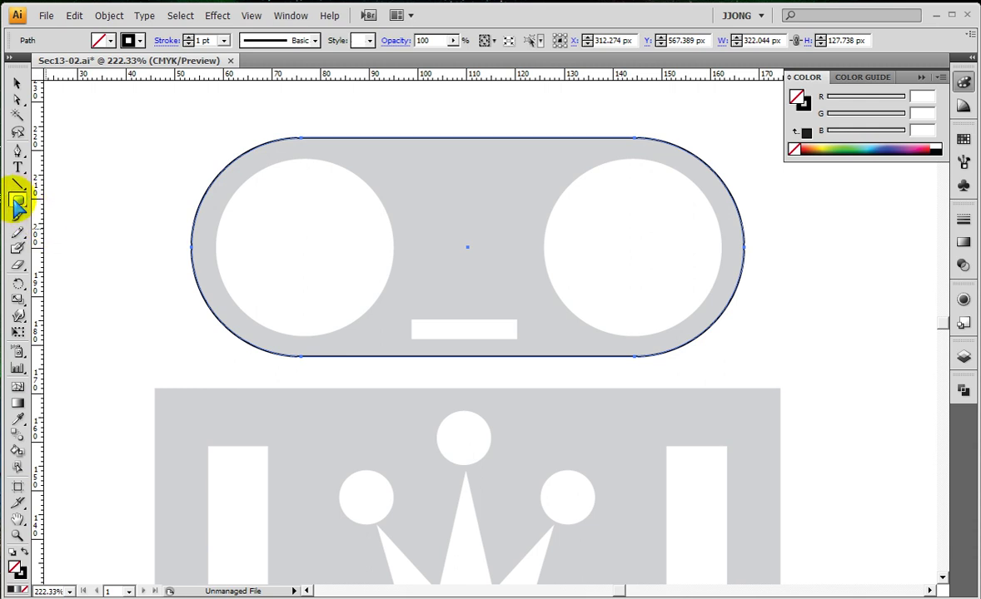
Pick the Ellipse Tool, try circles around the left eye, then switch to Outline view.
left_click_drag(15, 205, 61, 233)
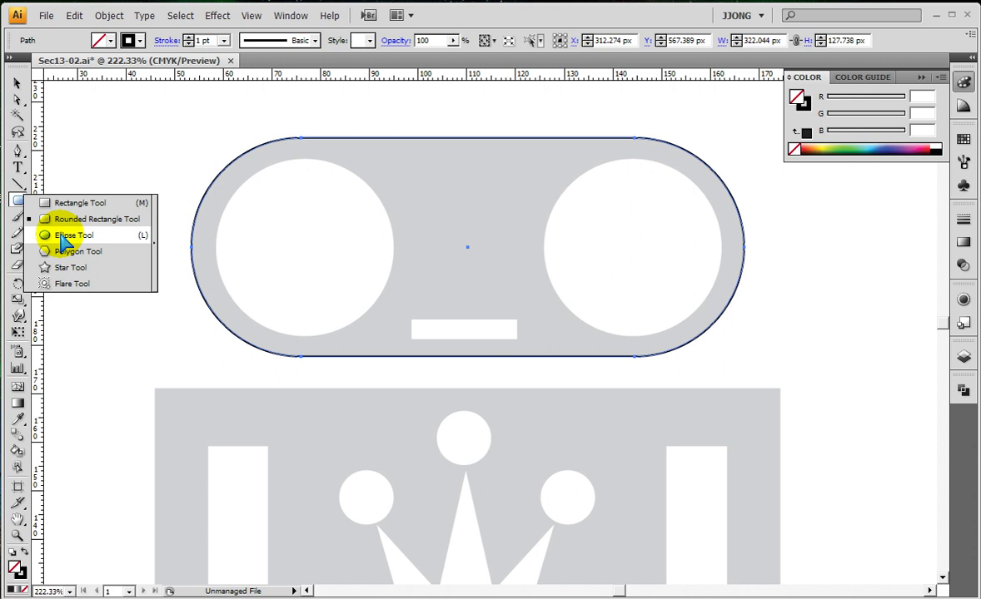
left_click_drag(64, 239, 64, 237)
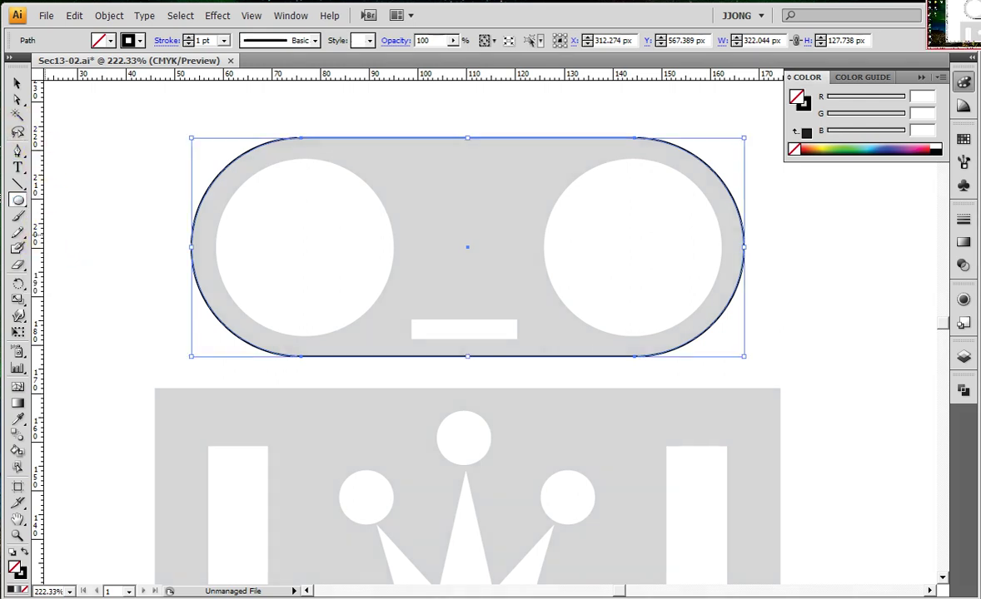
left_click(300, 240)
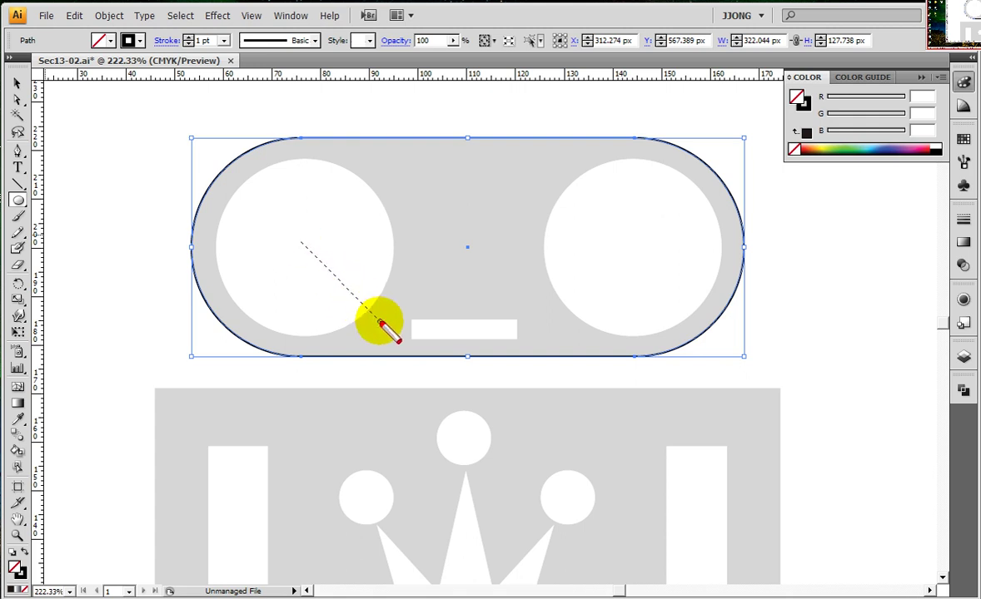
left_click_drag(313, 253, 381, 324)
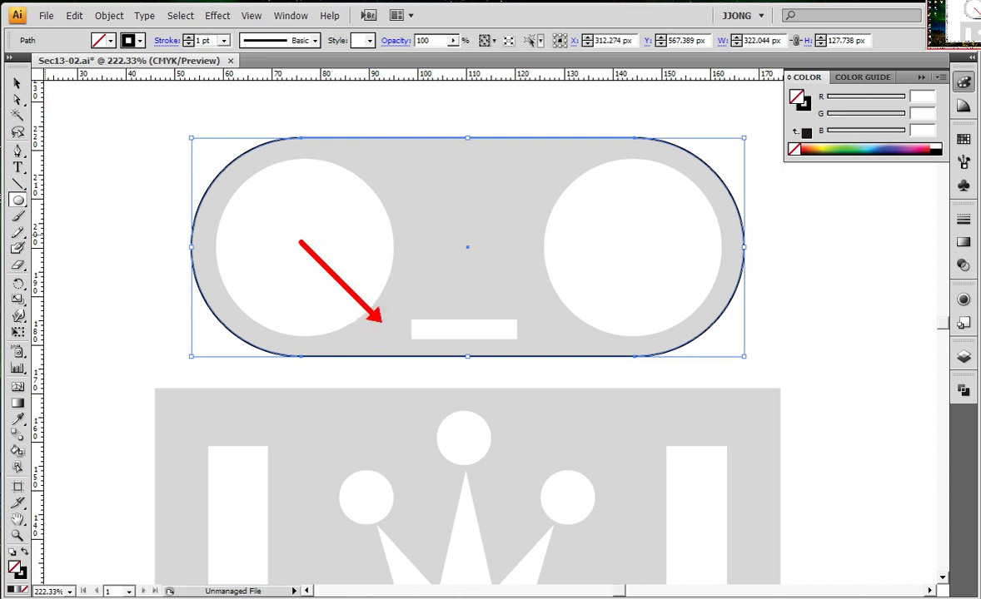
left_click_drag(300, 241, 359, 299)
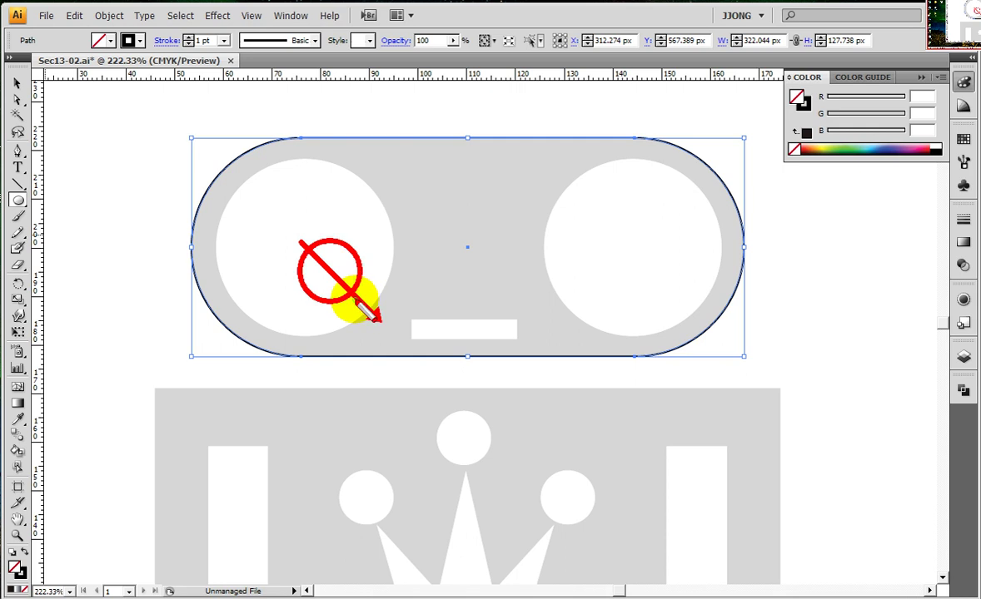
left_click_drag(269, 219, 337, 277)
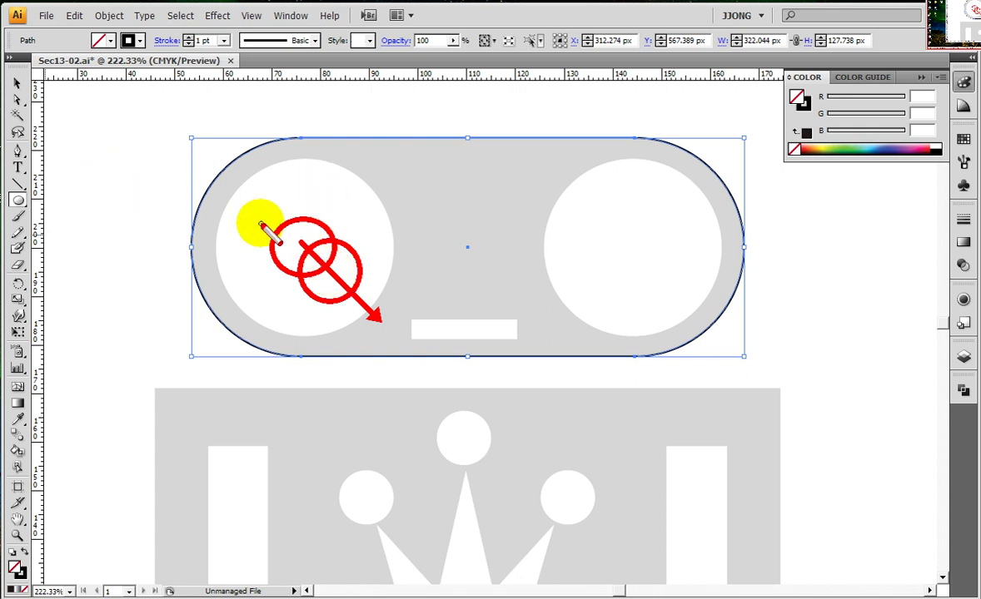
key("Escape")
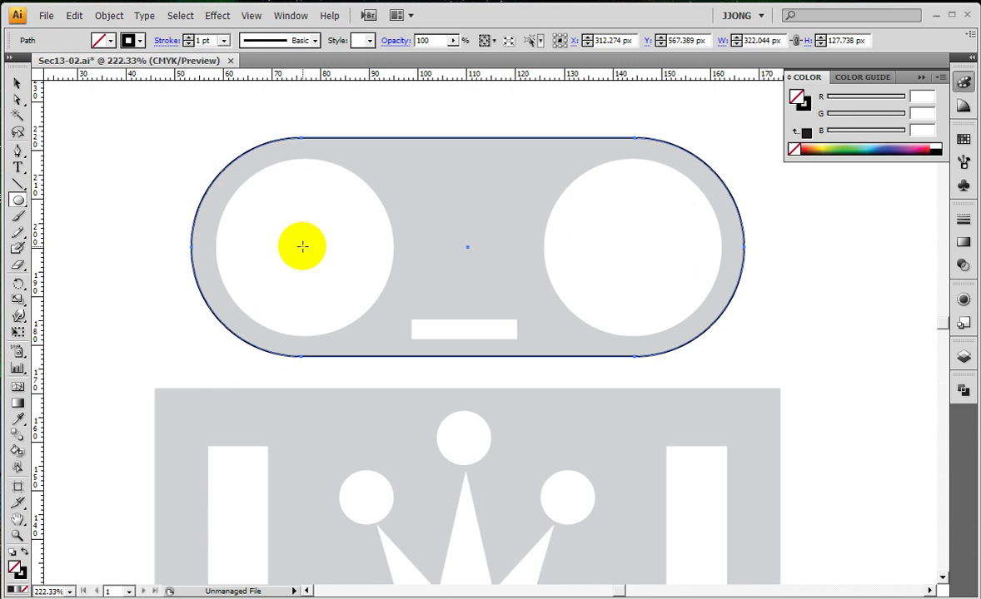
key("ctrl+y")
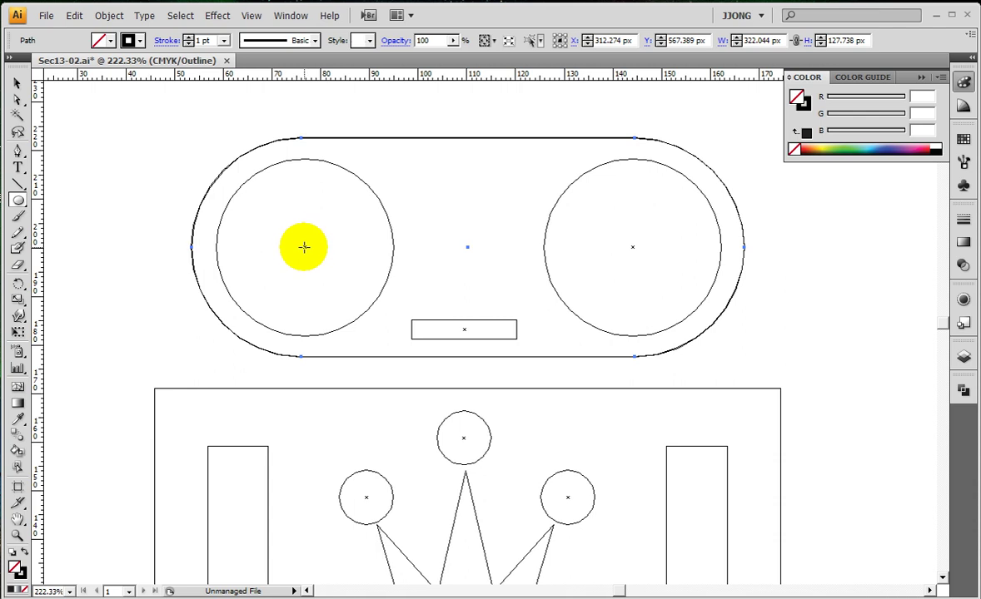
Trace the left eye with a 103.45 px circle drawn out from its center.
left_click_drag(304, 246, 349, 290)
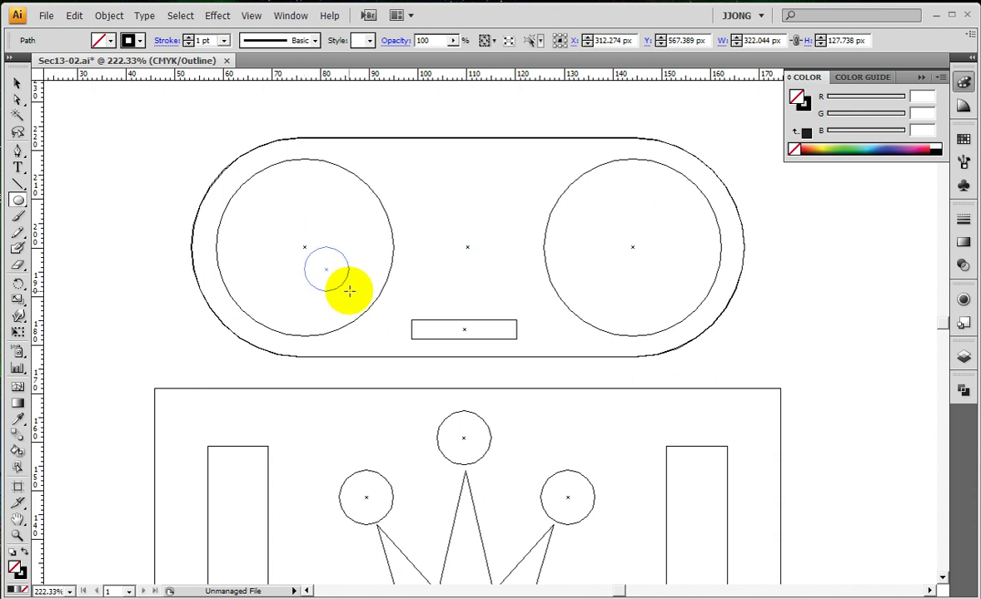
key("alt")
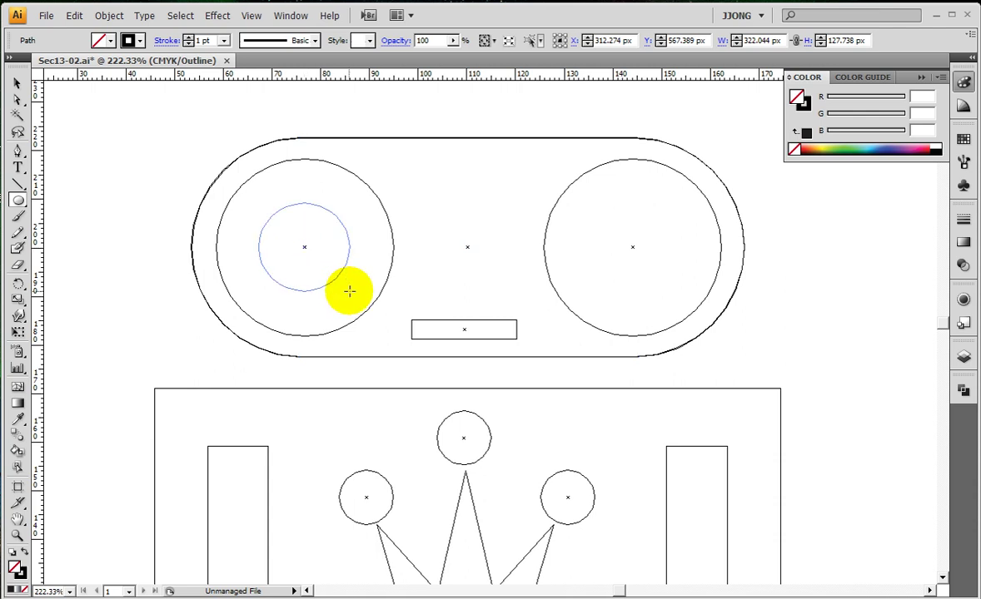
left_click_drag(349, 291, 386, 336)
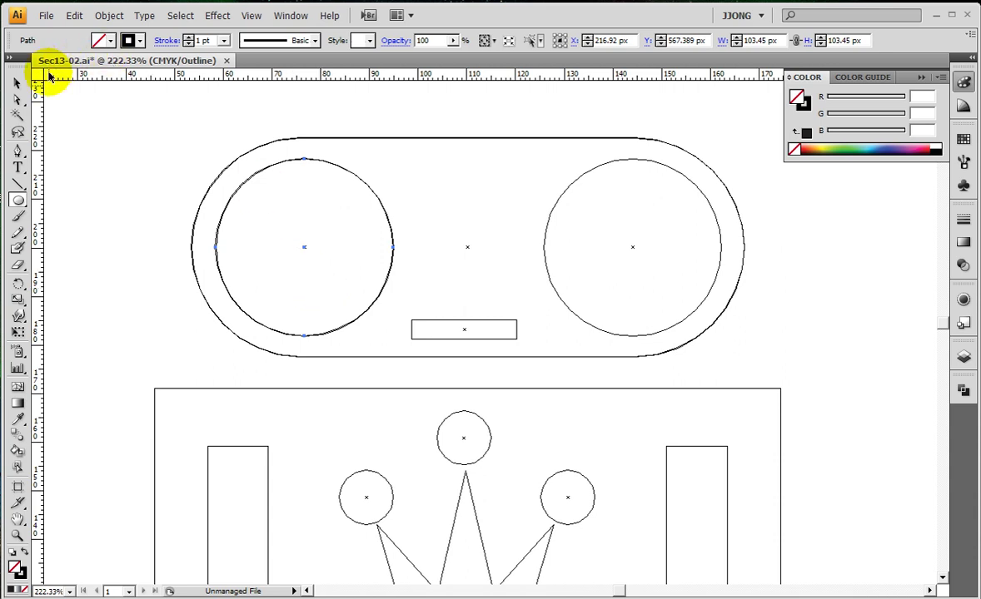
Alt-drag a copy of the eye circle onto the right eye.
left_click(18, 84)
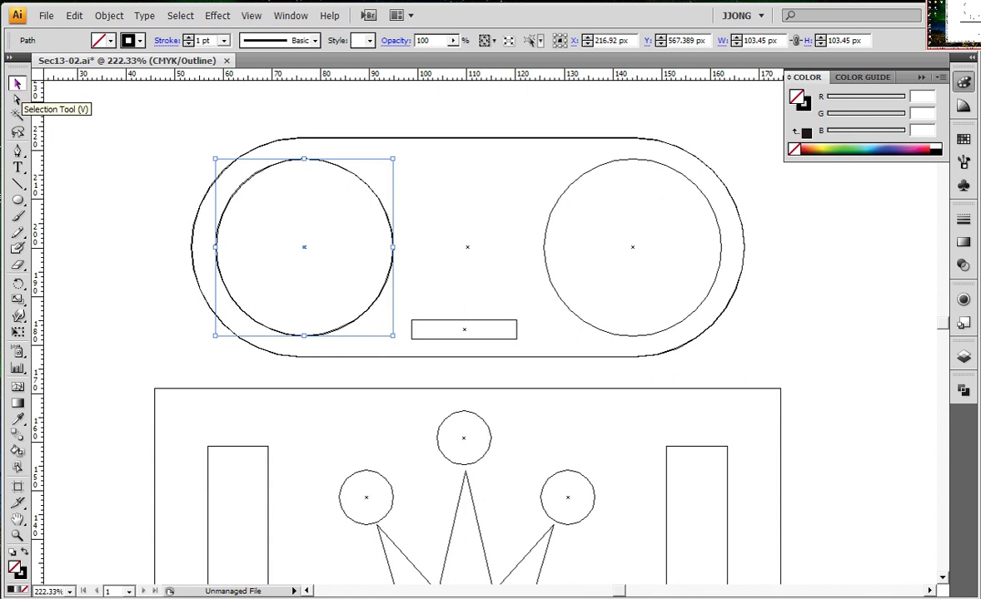
left_click_drag(304, 247, 564, 248)
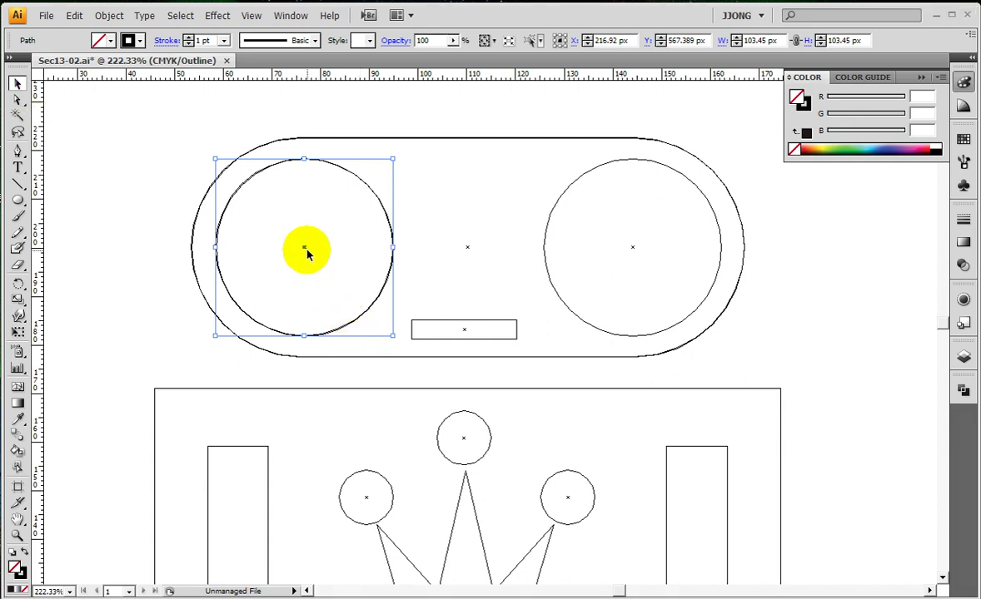
left_click_drag(303, 246, 632, 255)
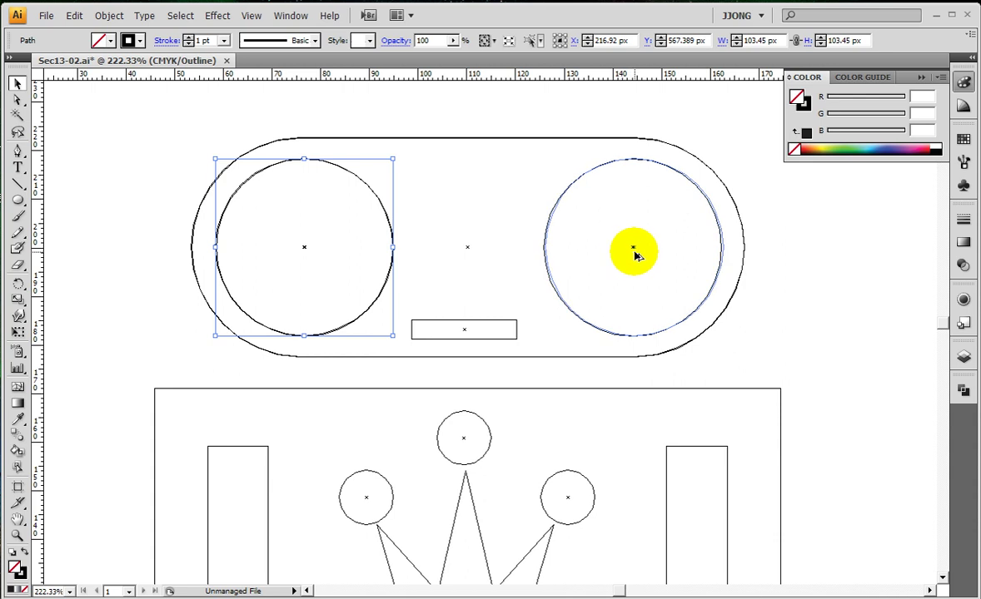
left_click_drag(633, 255, 630, 255)
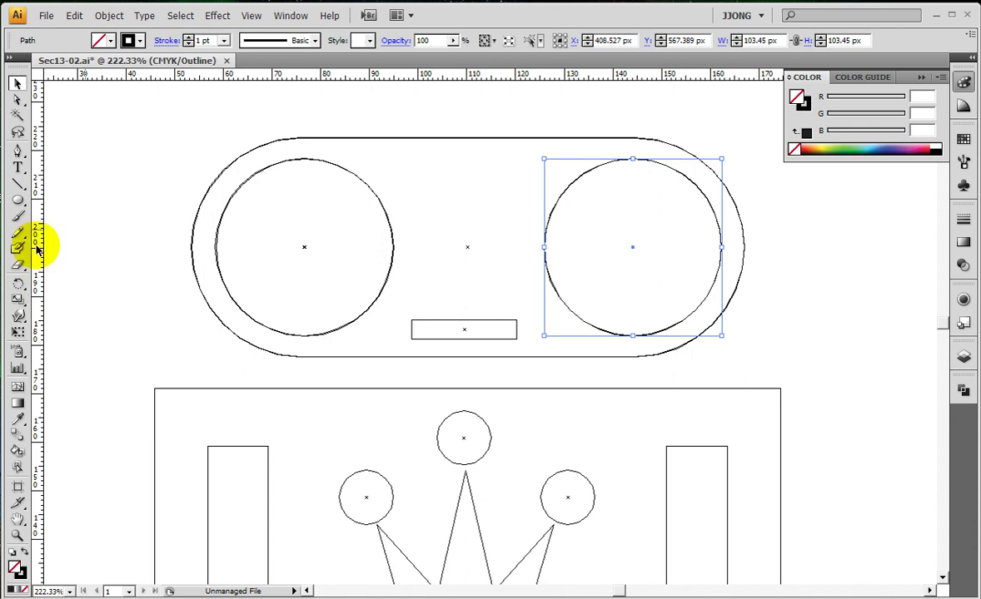
Trace the mouth slot with a 61.62 × 11.694 px rectangle.
left_click(18, 202)
left_click_drag(25, 212, 70, 205)
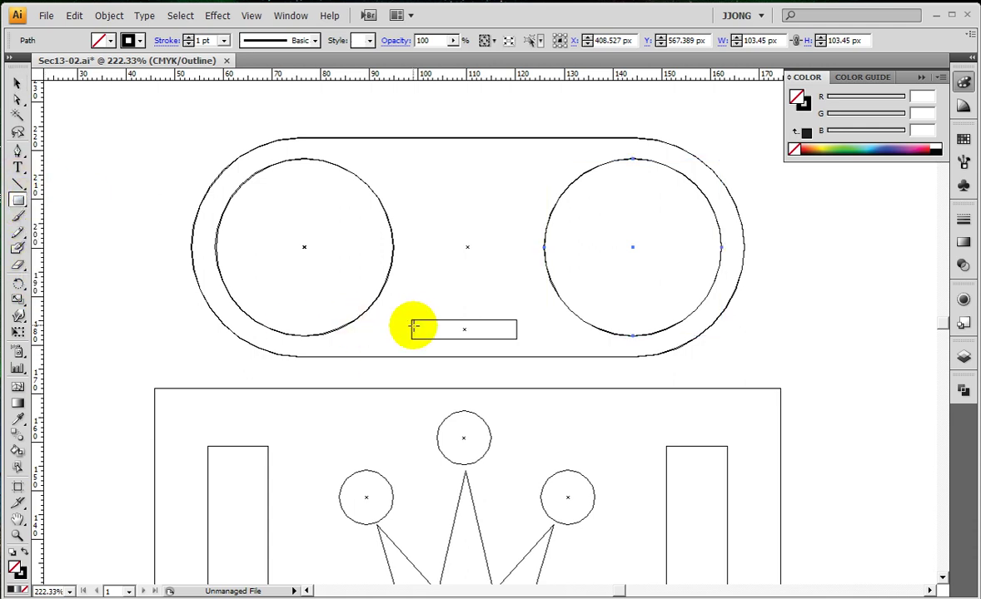
left_click_drag(409, 319, 517, 337)
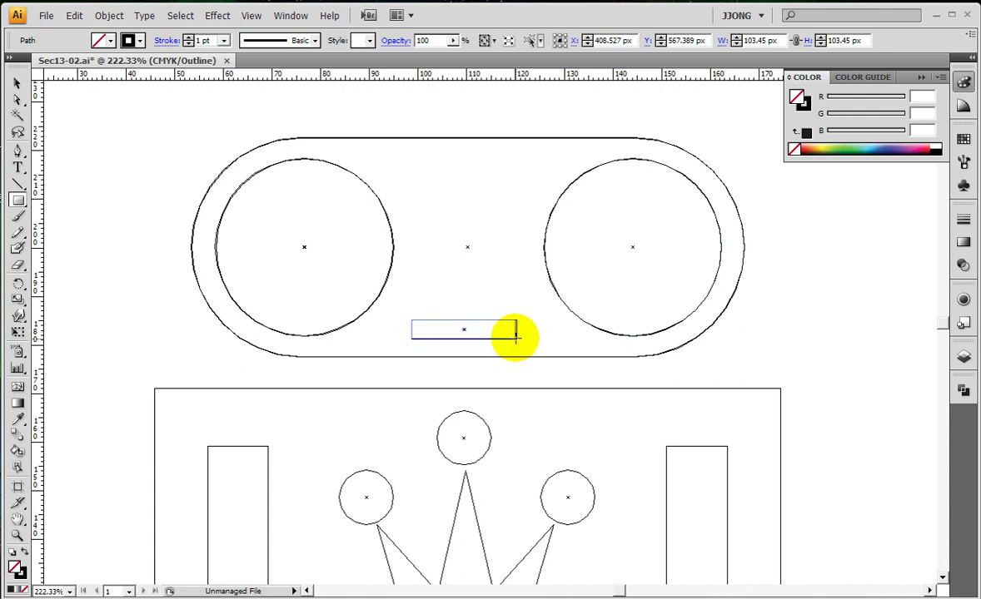
left_click_drag(516, 339, 517, 339)
scroll(516, 339, "down", 2)
scroll(494, 383, "down", 3)
scroll(484, 376, "down", 2)
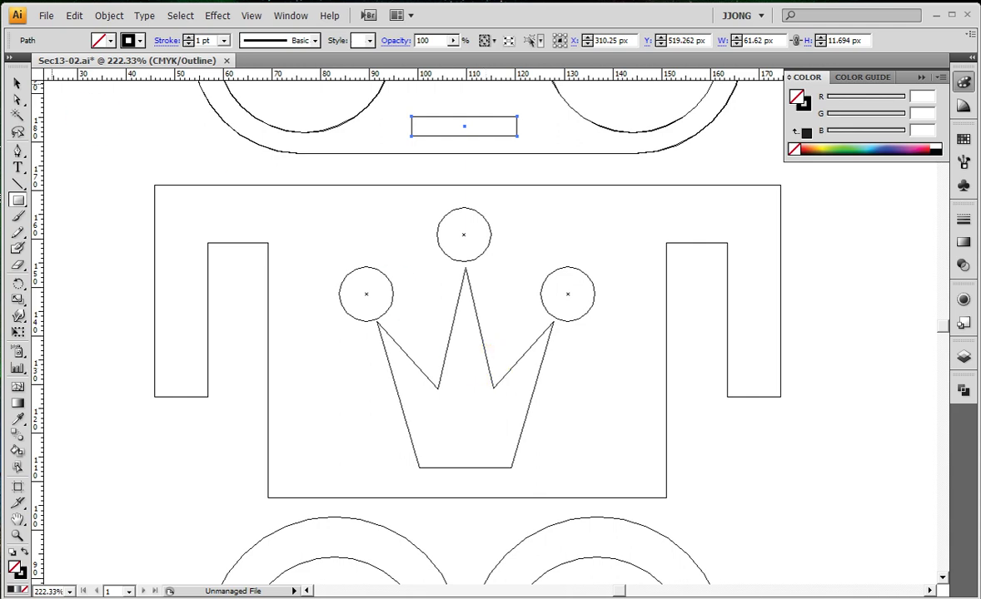
Start a Pen outline at the body's top-left, tracing the left arm down to the bottom-left.
left_click(18, 151)
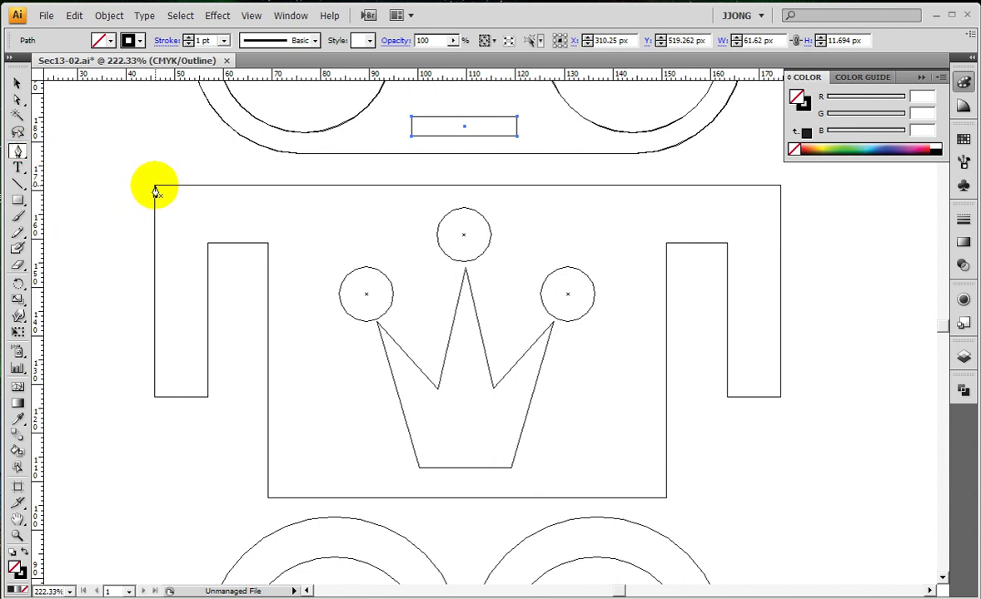
left_click(155, 186)
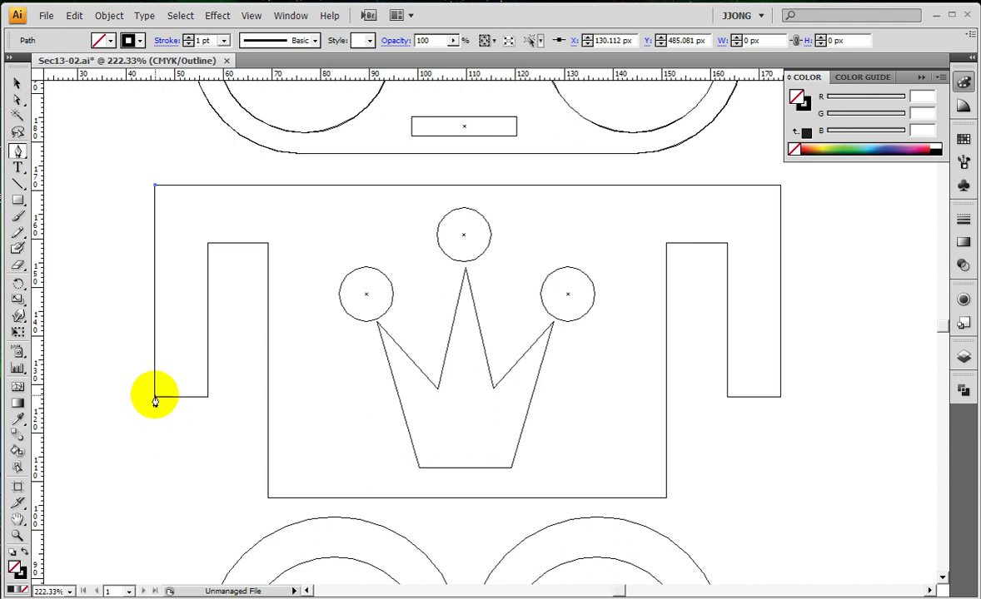
left_click(155, 398)
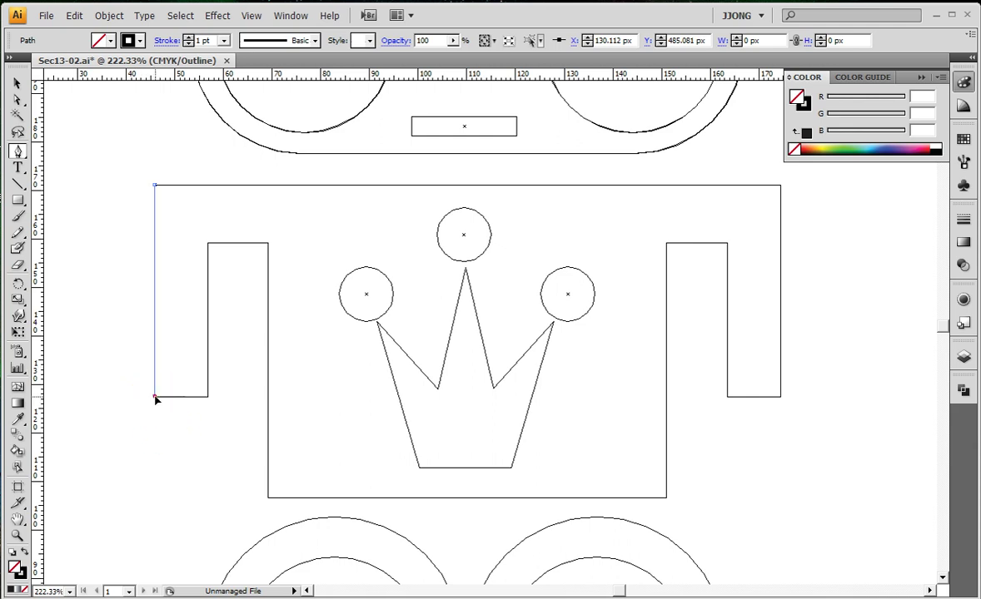
left_click(207, 397)
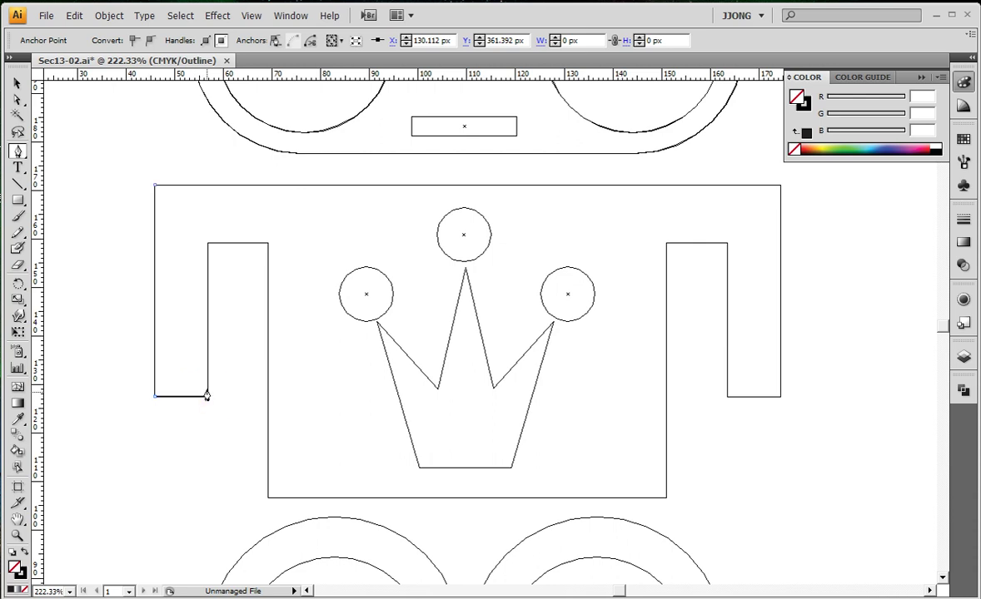
left_click(207, 244)
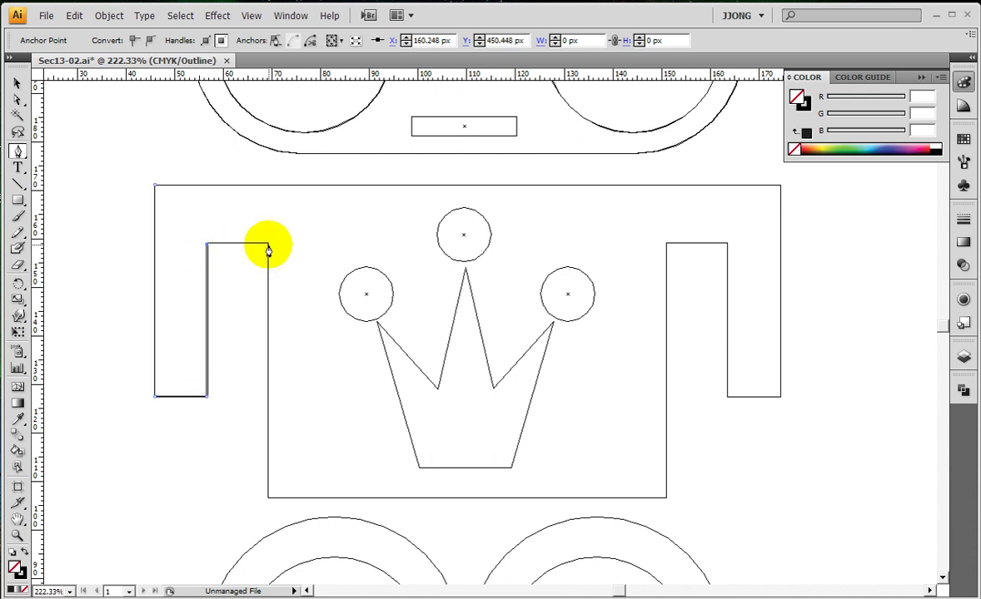
left_click(268, 245)
left_click(268, 497)
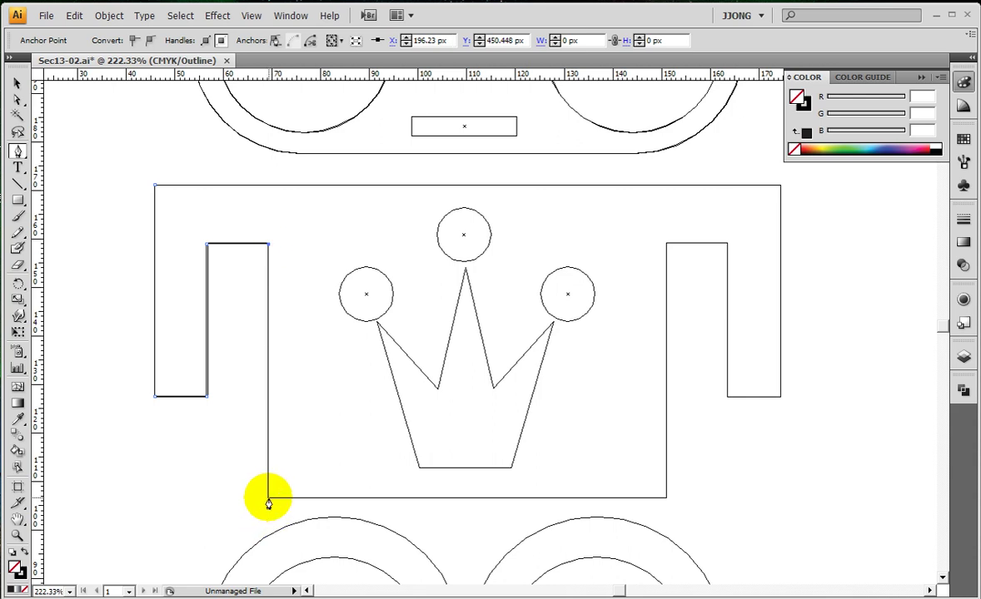
Continue the outline across the bottom and around the right arm, closing it at the start.
left_click(666, 498)
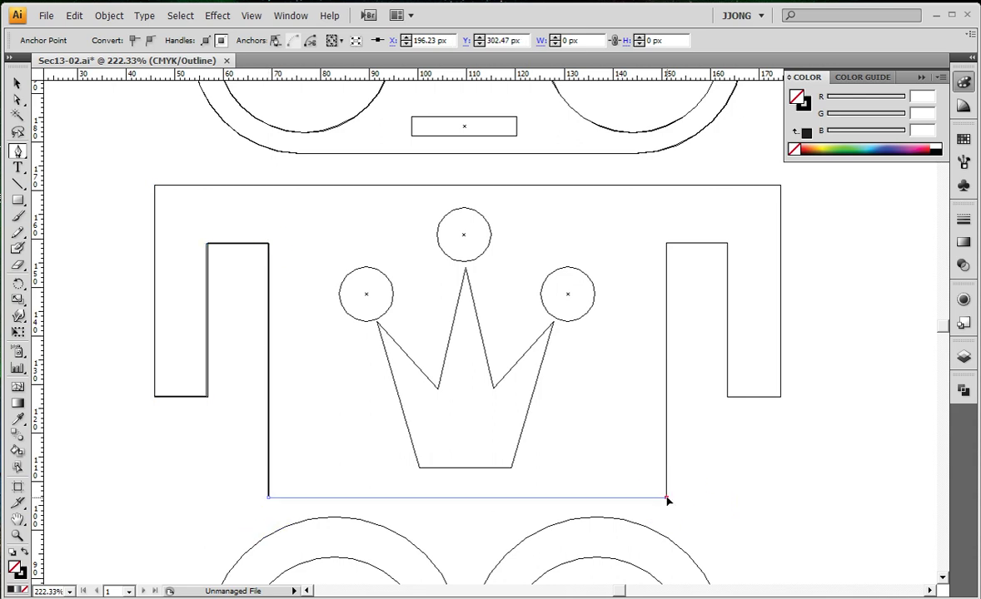
left_click(666, 244)
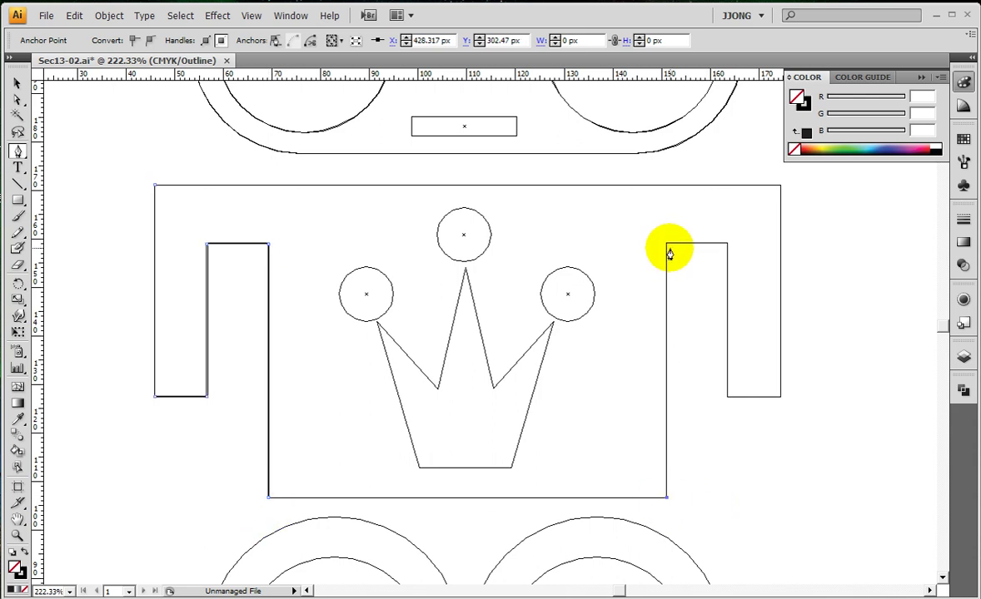
left_click(727, 245)
left_click(727, 397)
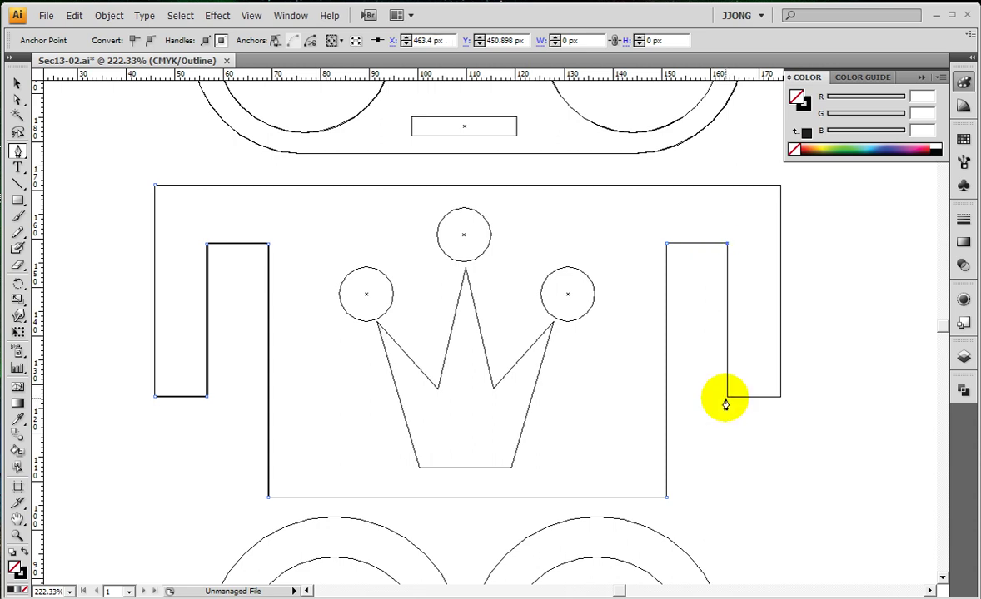
left_click(780, 397)
left_click(780, 187)
left_click(156, 186)
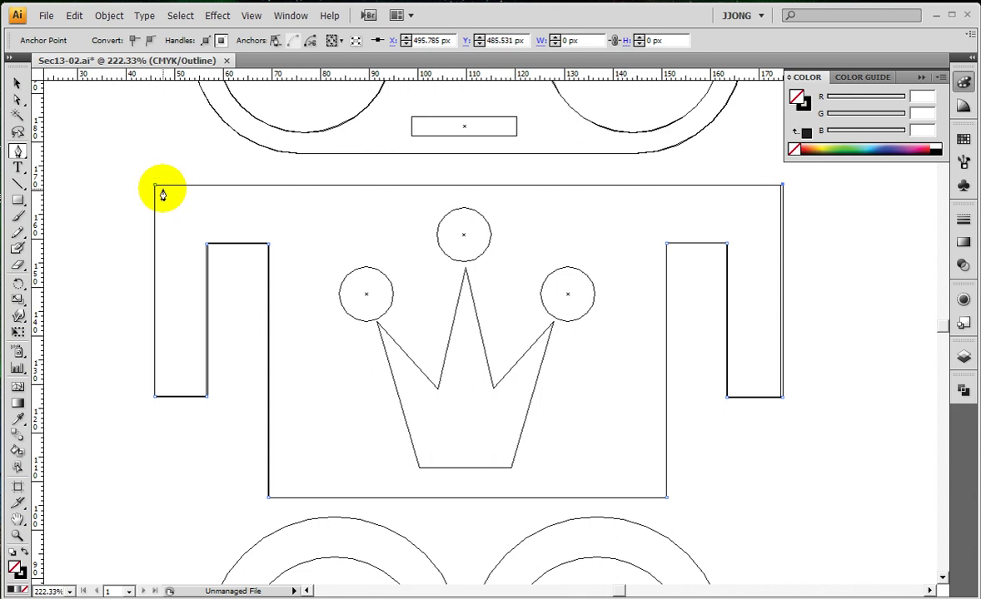
left_click(155, 186)
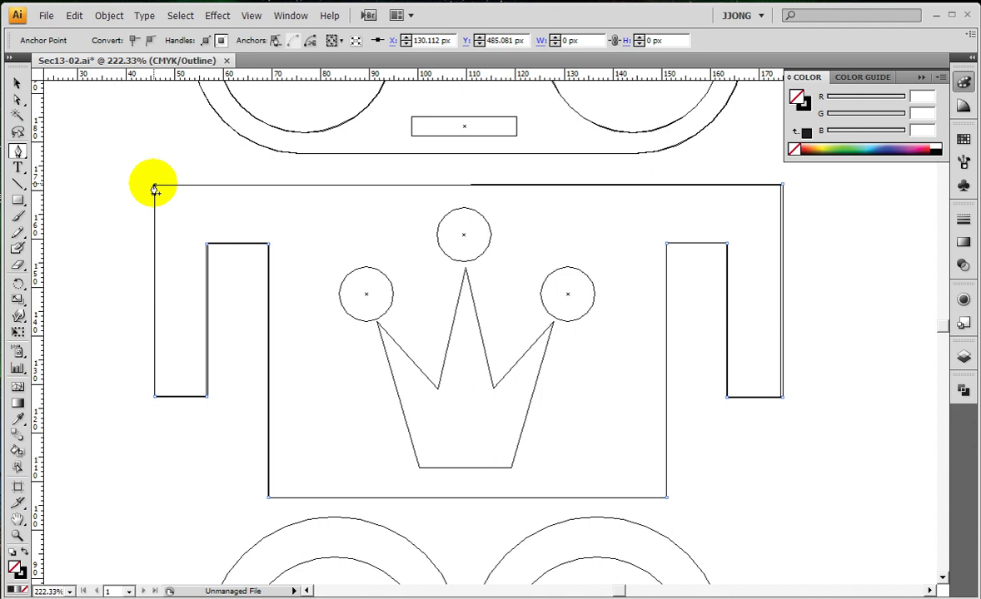
Trace the crown as one closed path through its tips, bottom corners, valleys and top peak.
left_click(154, 187)
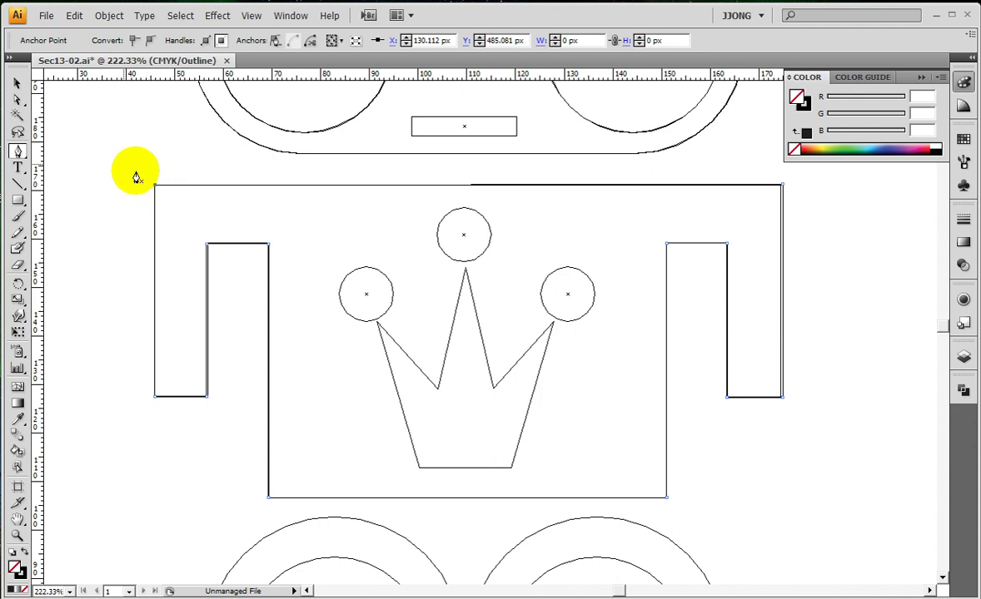
left_click(378, 323)
left_click(419, 468)
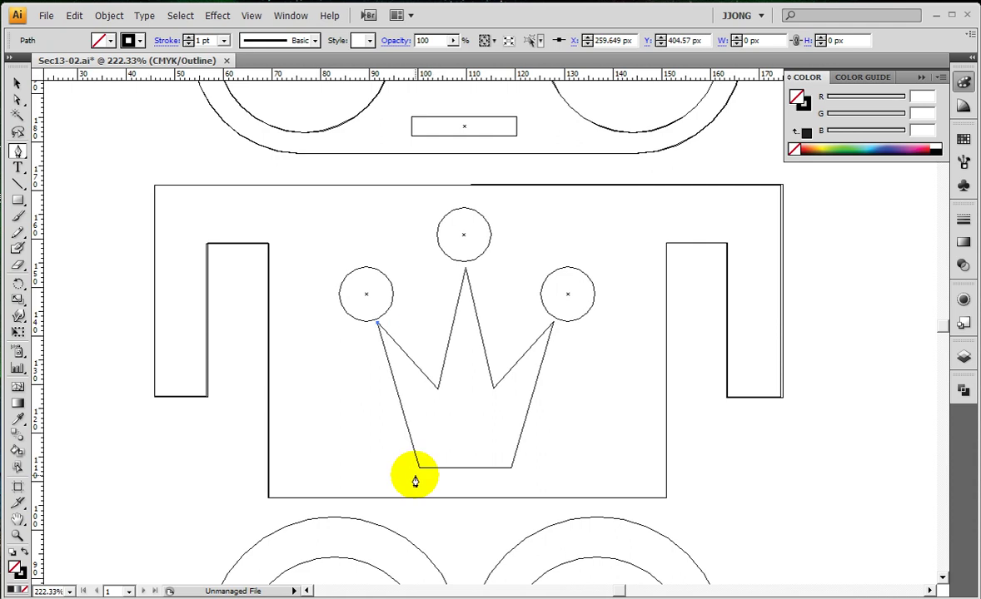
left_click(512, 468)
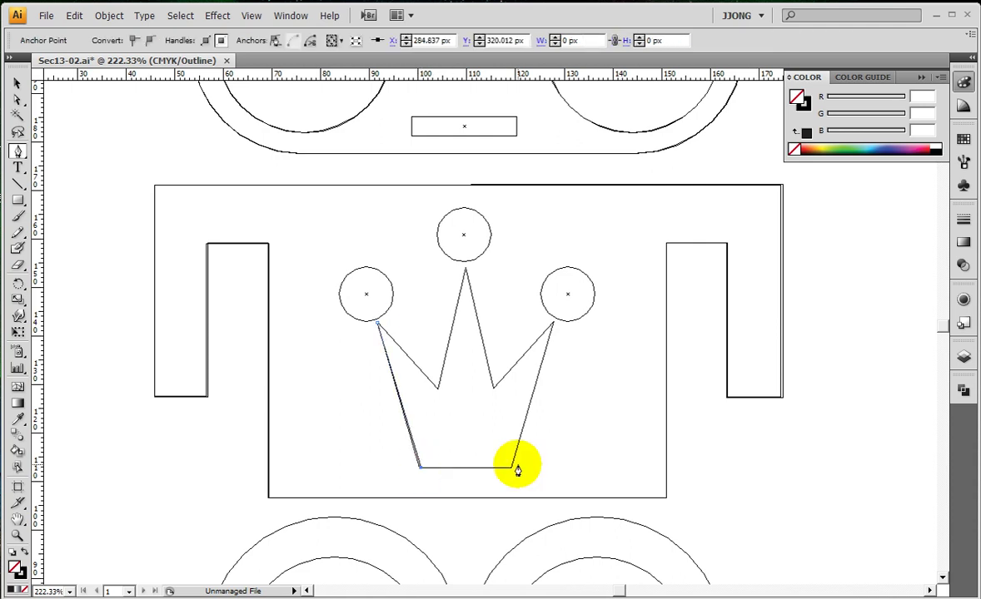
left_click(552, 324)
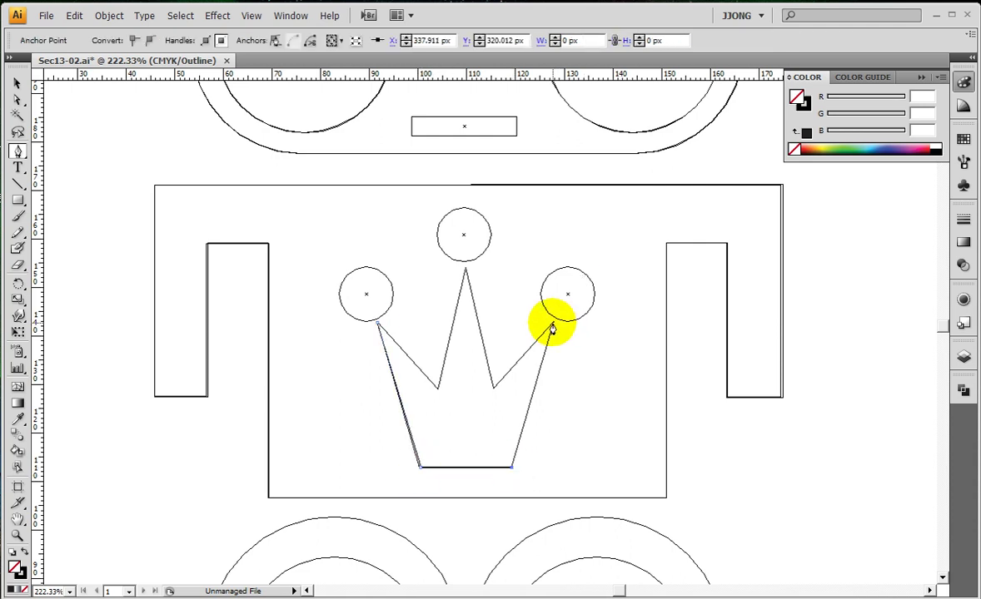
left_click(494, 388)
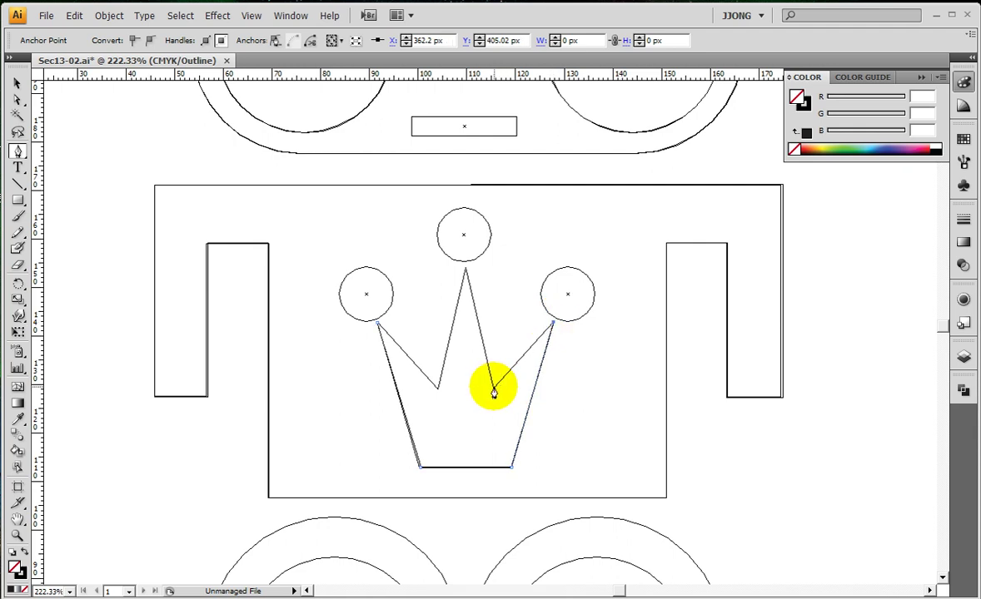
left_click(465, 268)
left_click(439, 389)
left_click(377, 328)
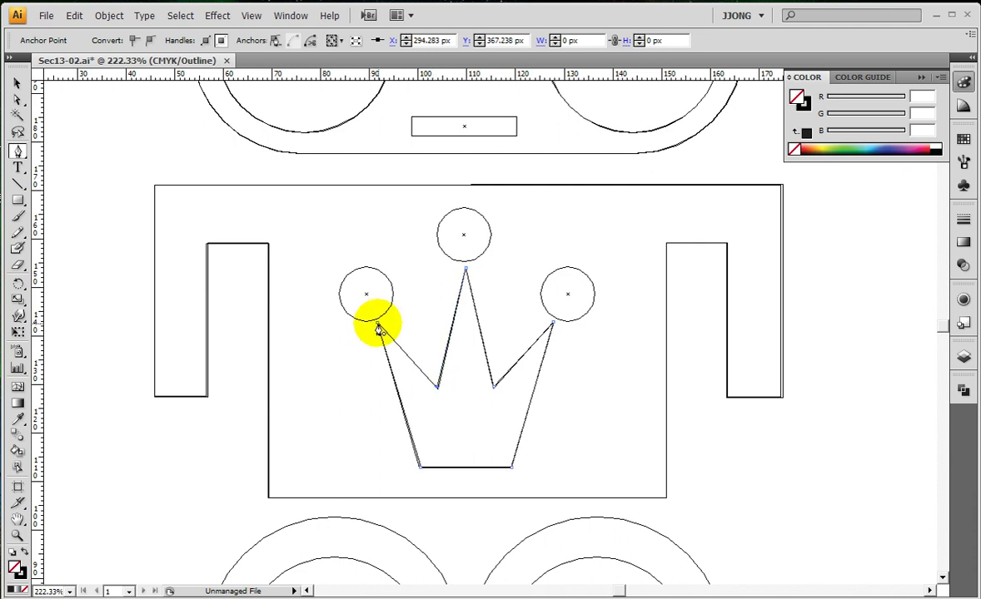
left_click(377, 328)
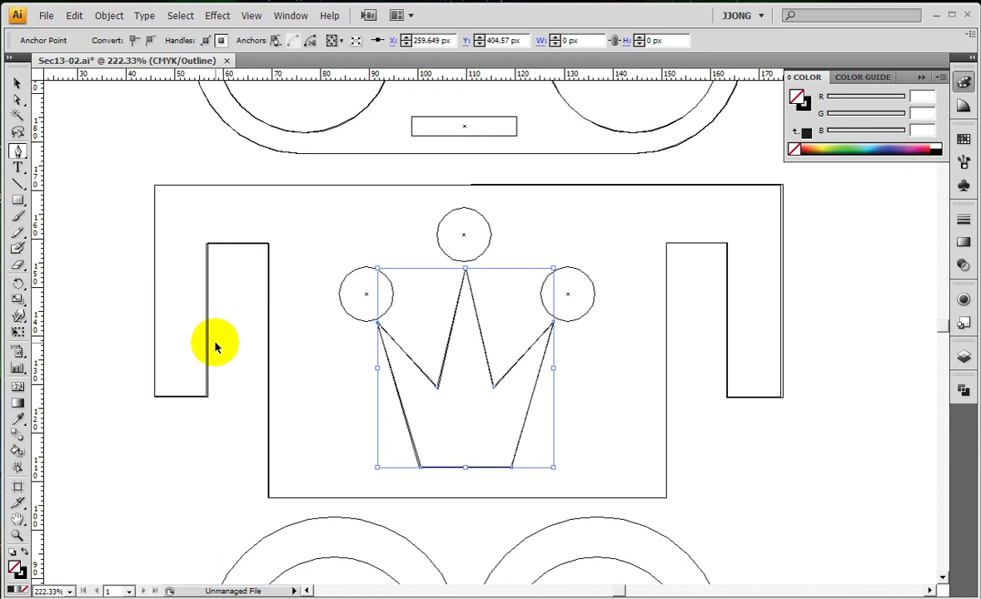
Preview the art and give the head and body outlines a light-blue R32 G186 B255 stroke.
key("ctrl+y")
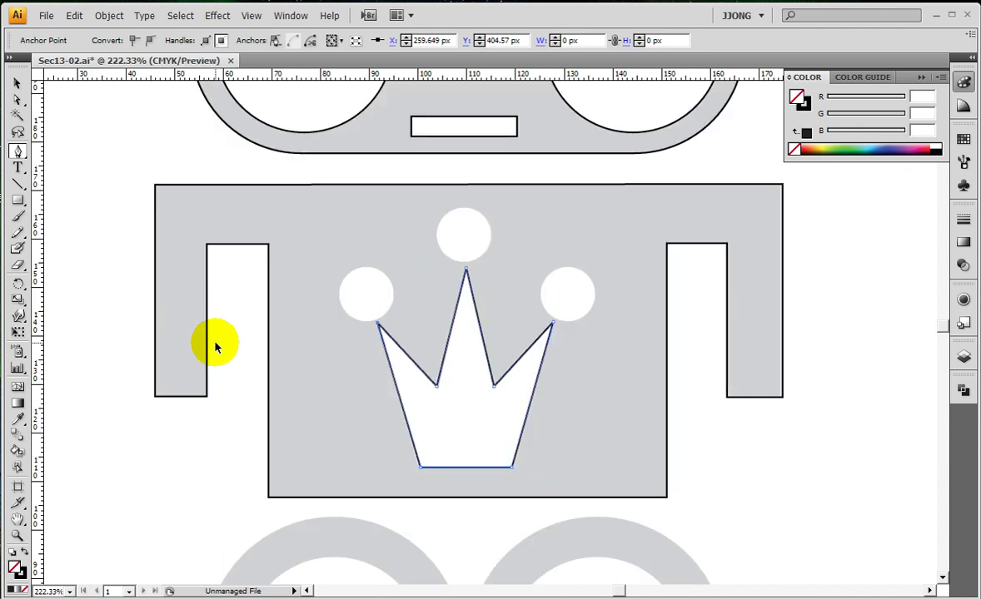
key("ctrl+minus")
key("ctrl+minus")
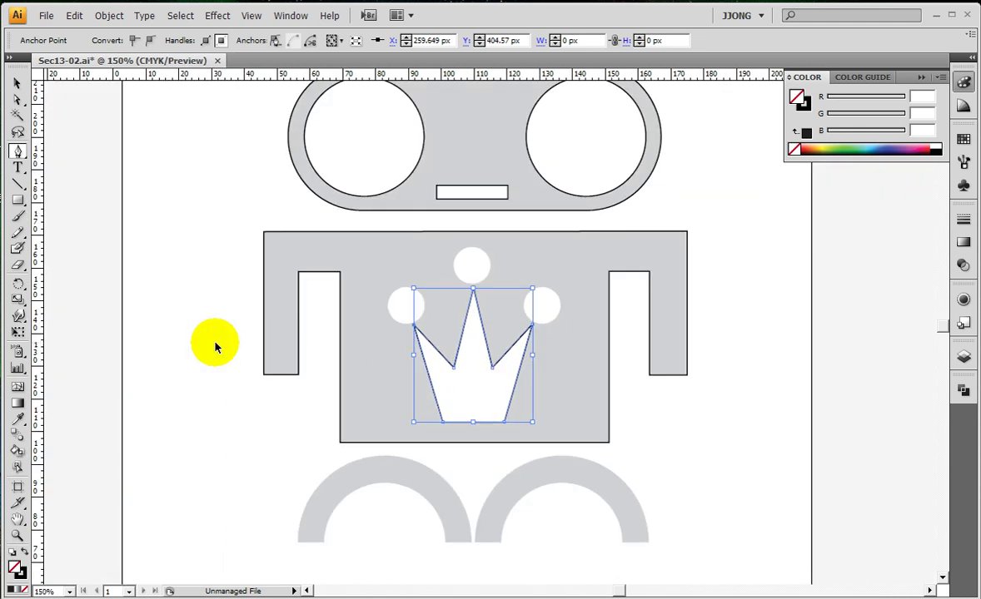
key("ctrl+minus")
key("ctrl+minus")
left_click(17, 84)
left_click_drag(324, 195, 583, 371)
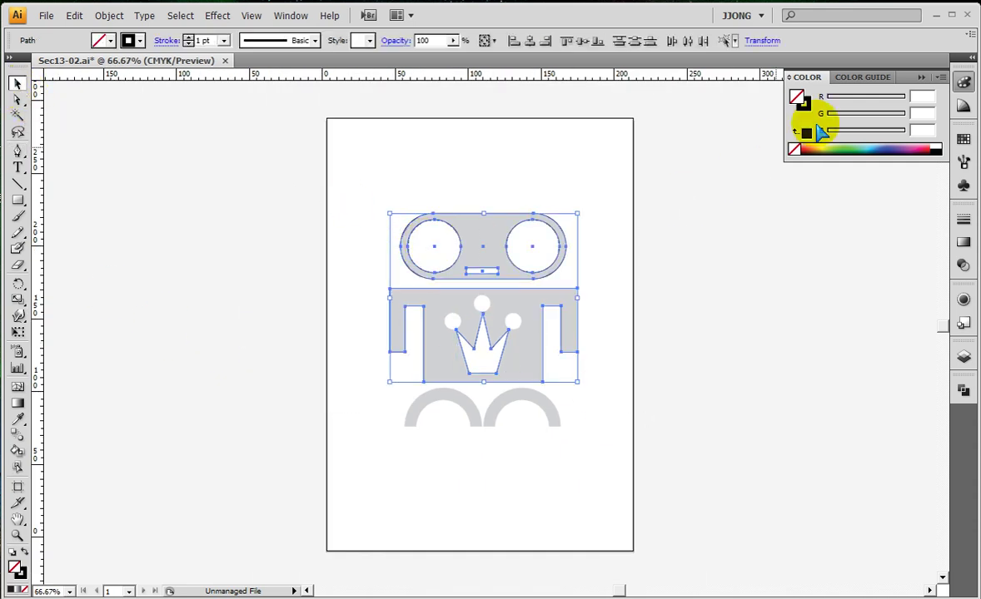
left_click(876, 150)
left_click(878, 148)
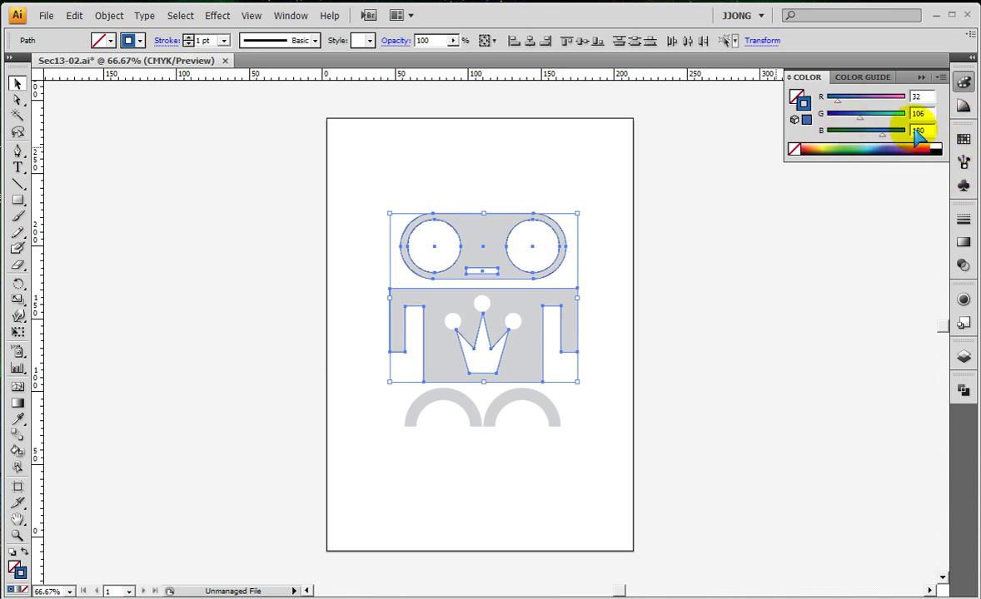
left_click(868, 113)
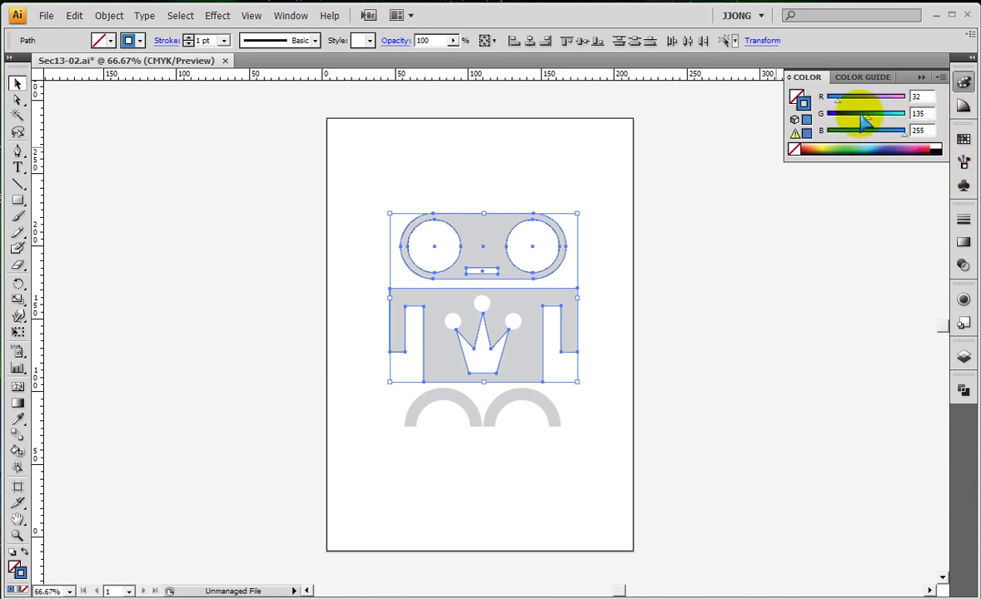
Set the head and body stroke weight to 3 pt, then deselect.
key("ctrl+F10")
left_click(888, 233)
left_click(857, 311)
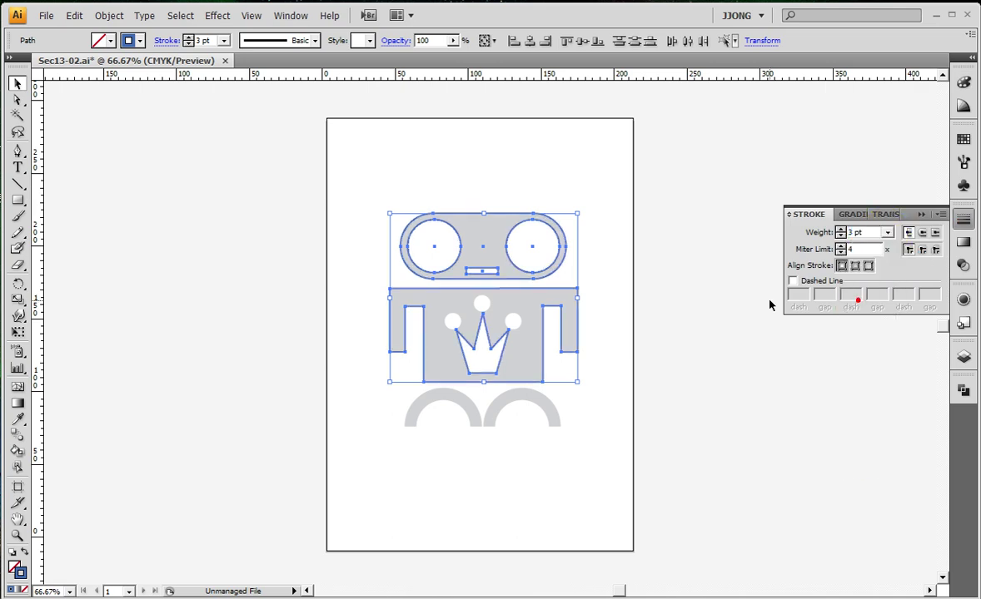
left_click(921, 214)
left_click(964, 138)
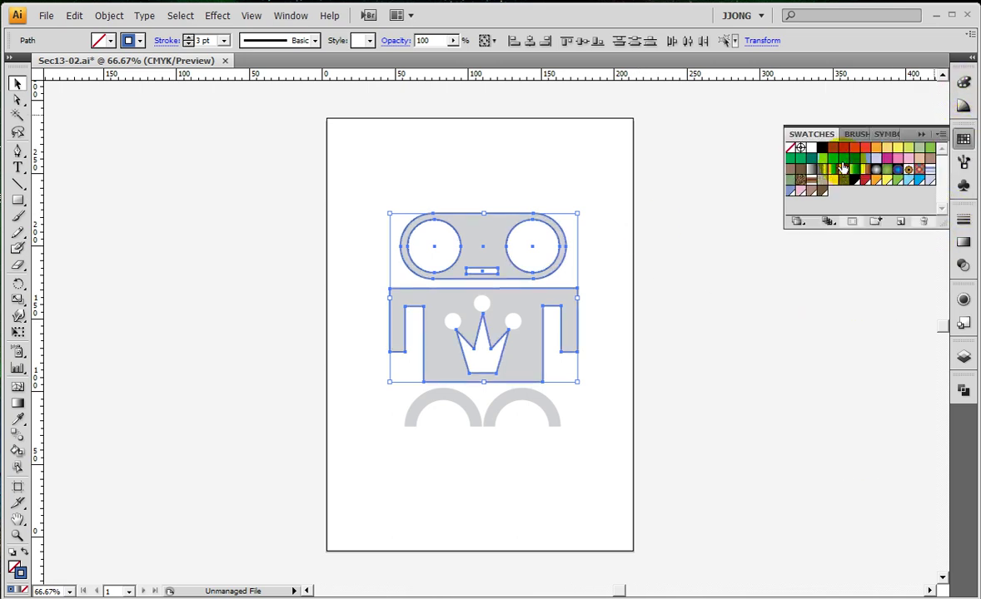
left_click(963, 81)
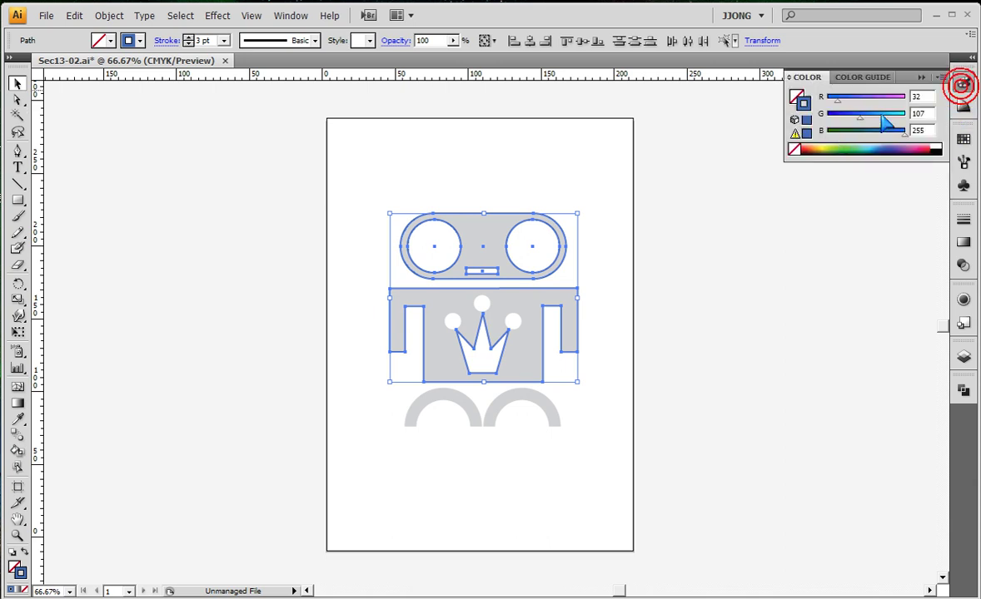
left_click(734, 170)
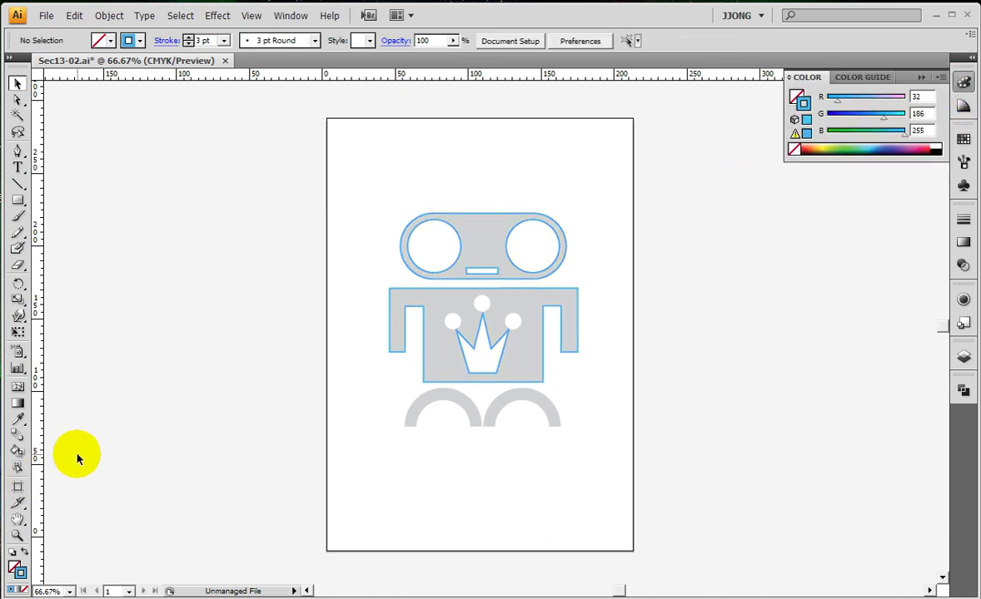
Zoom in on the robot, return to Outline view and pan it toward the upper left.
left_click(18, 535)
left_click_drag(339, 181, 623, 433)
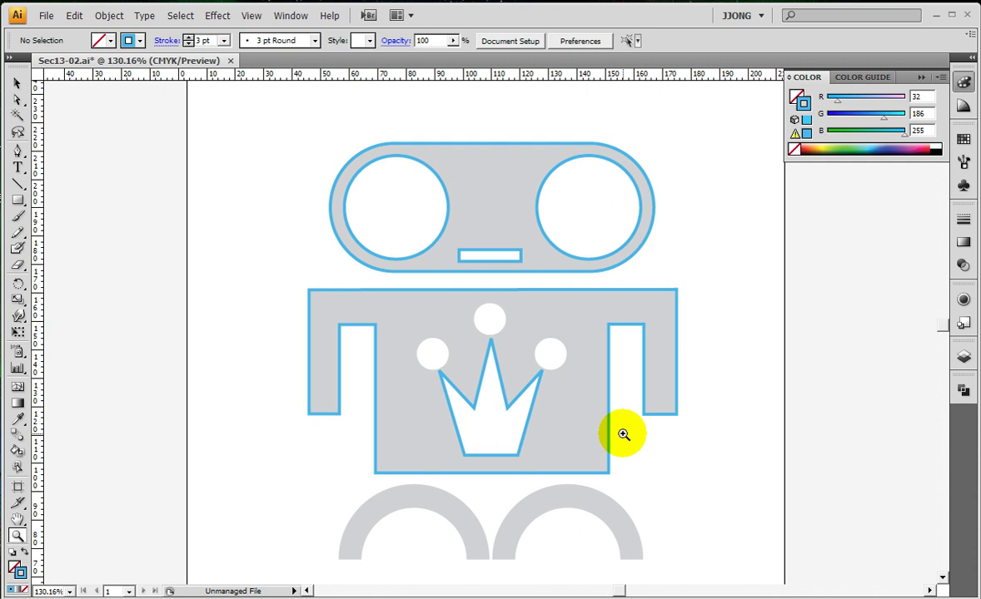
key("ctrl+y")
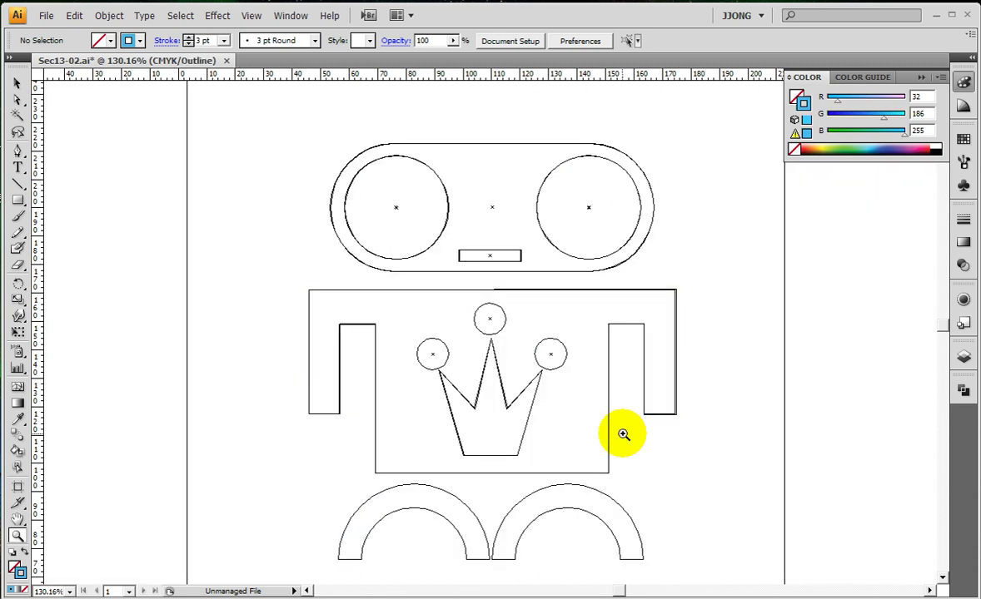
left_click(17, 519)
mouse_move(340, 272)
left_mouse_down()
mouse_move(580, 437)
mouse_move(174, 157)
mouse_move(241, 186)
left_mouse_up()
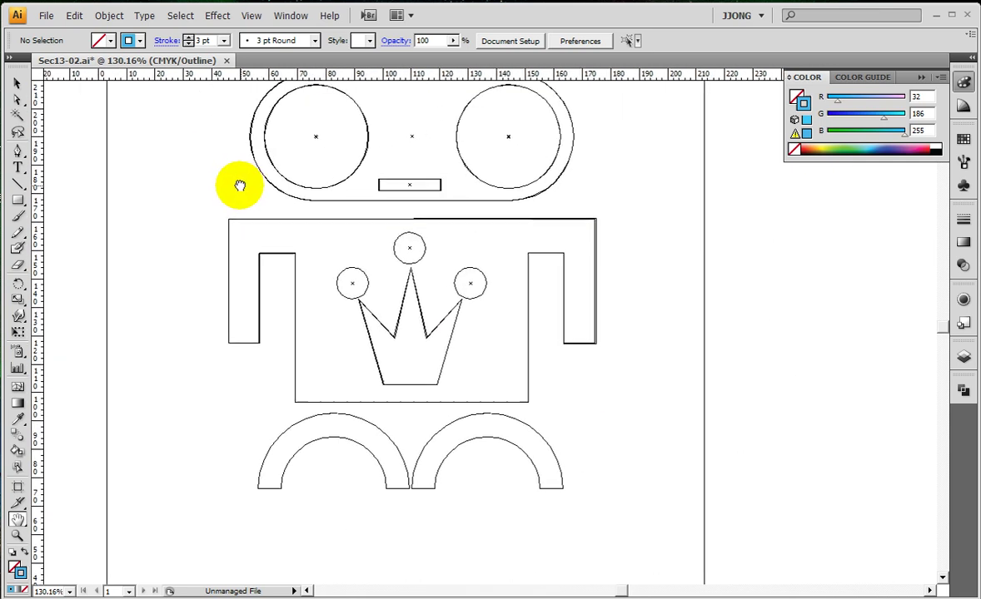
left_click_drag(22, 201, 68, 237)
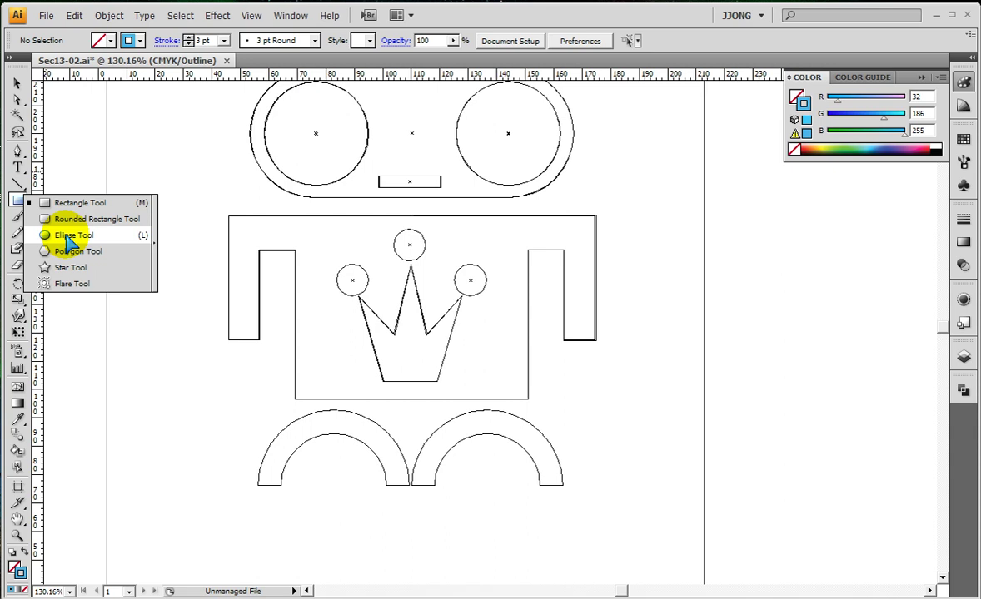
Draw ellipse circles over the crown's left, top and right balls and position them.
left_click(68, 237)
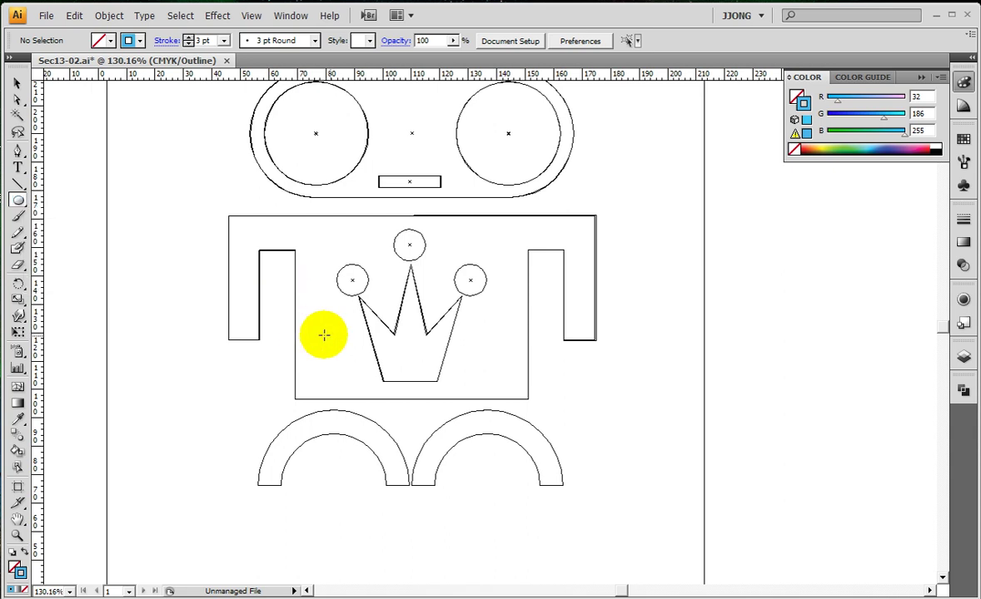
key("ctrl+plus")
key("ctrl+plus")
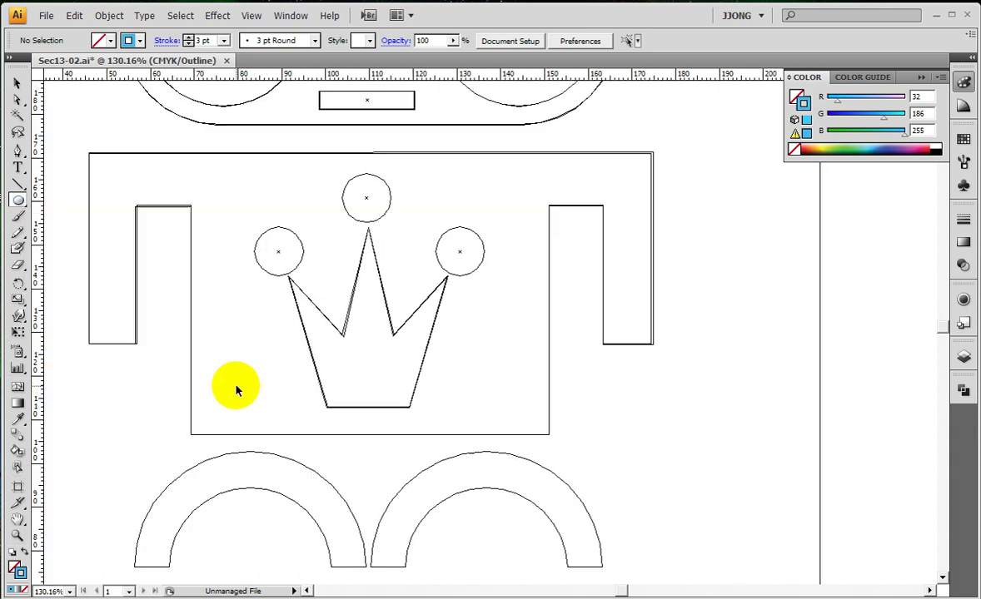
scroll(234, 399, "up", 3)
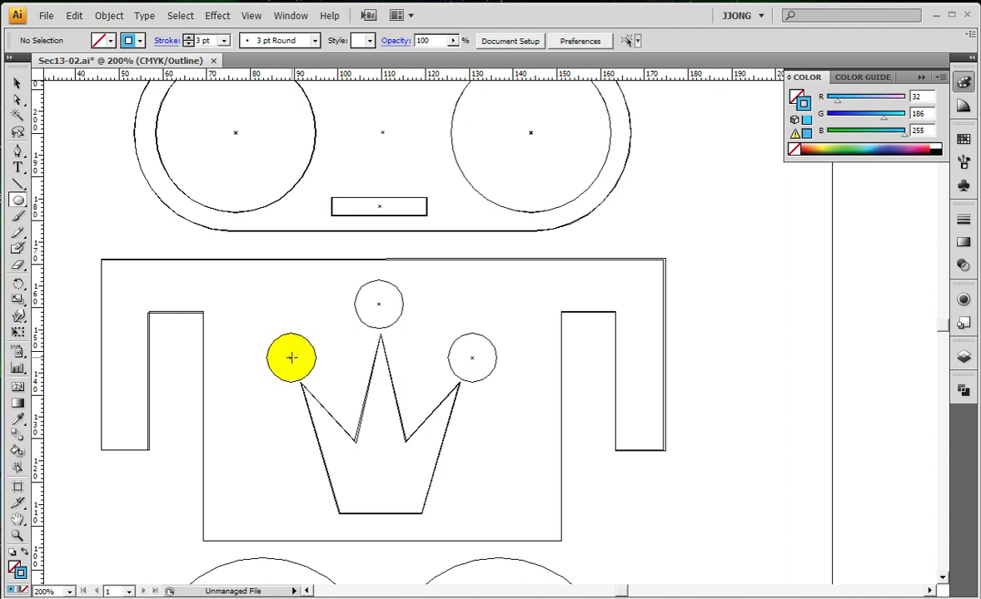
left_click_drag(290, 358, 310, 381)
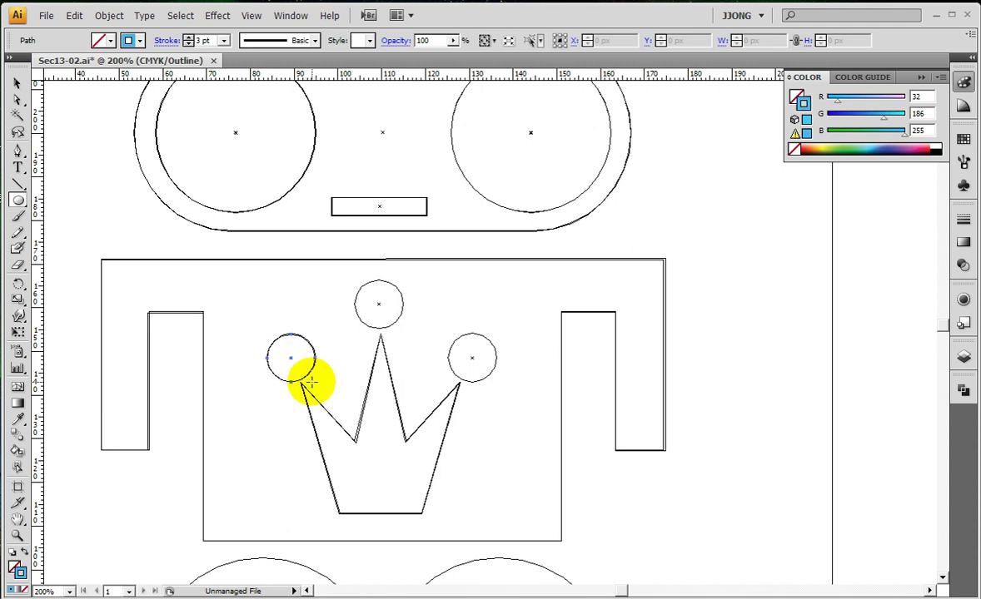
left_click(17, 83)
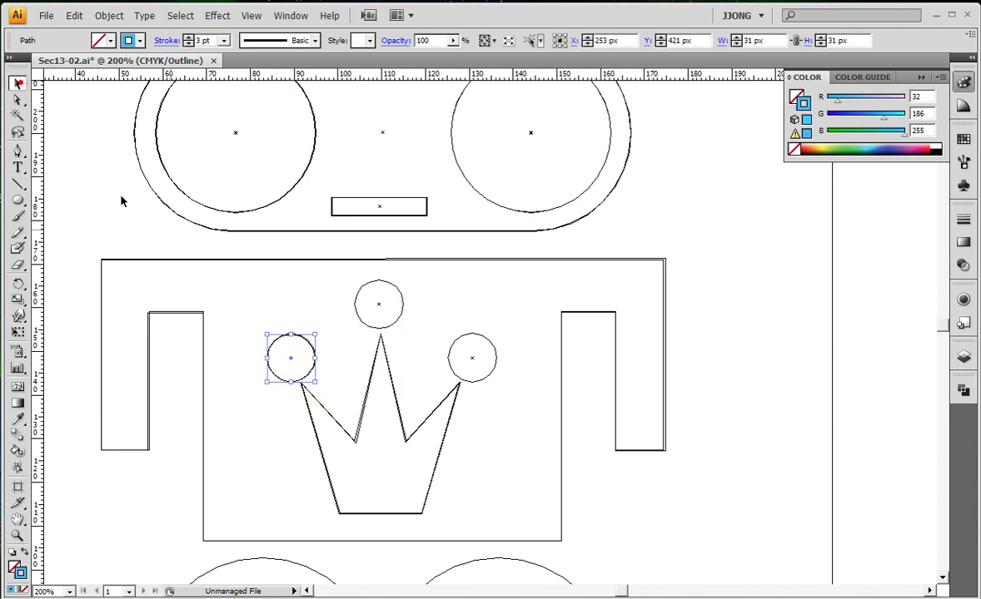
left_click(289, 360)
left_click(379, 308)
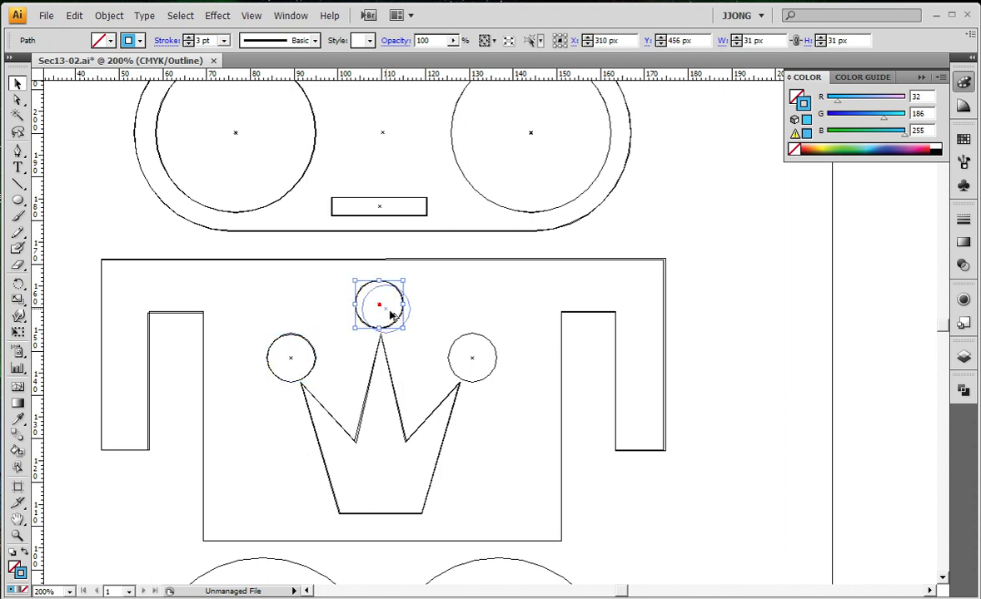
left_click(473, 360)
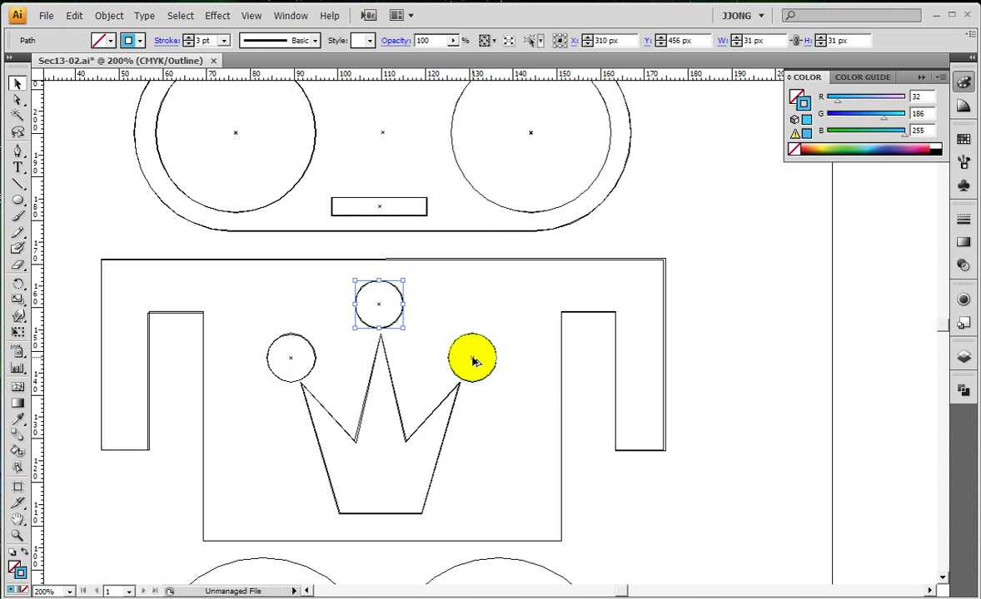
left_click(473, 360)
left_click(532, 470)
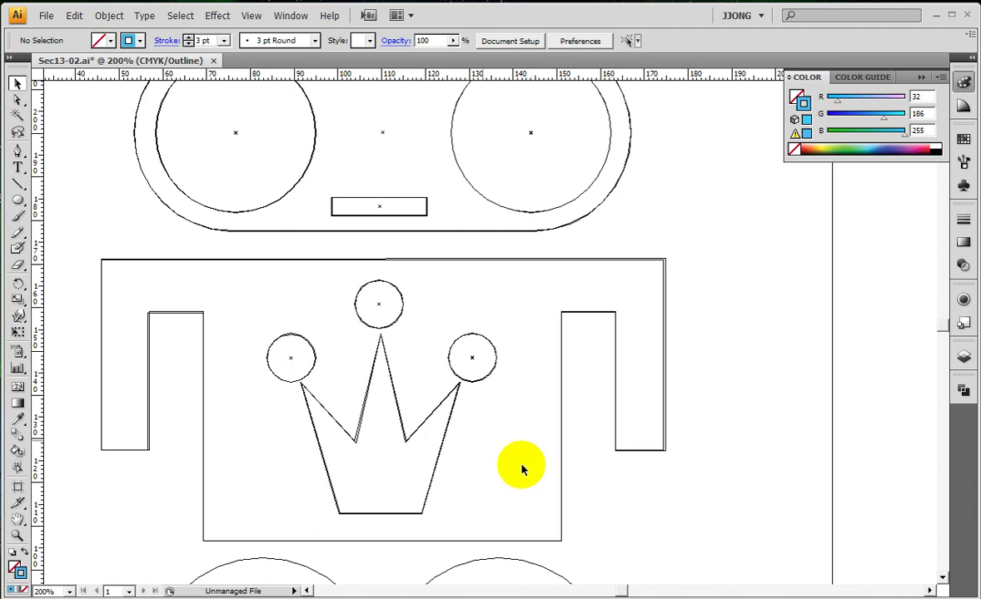
Nudge the body's lower top-edge anchors with the arrow keys to meet the upper edge.
left_click(17, 99)
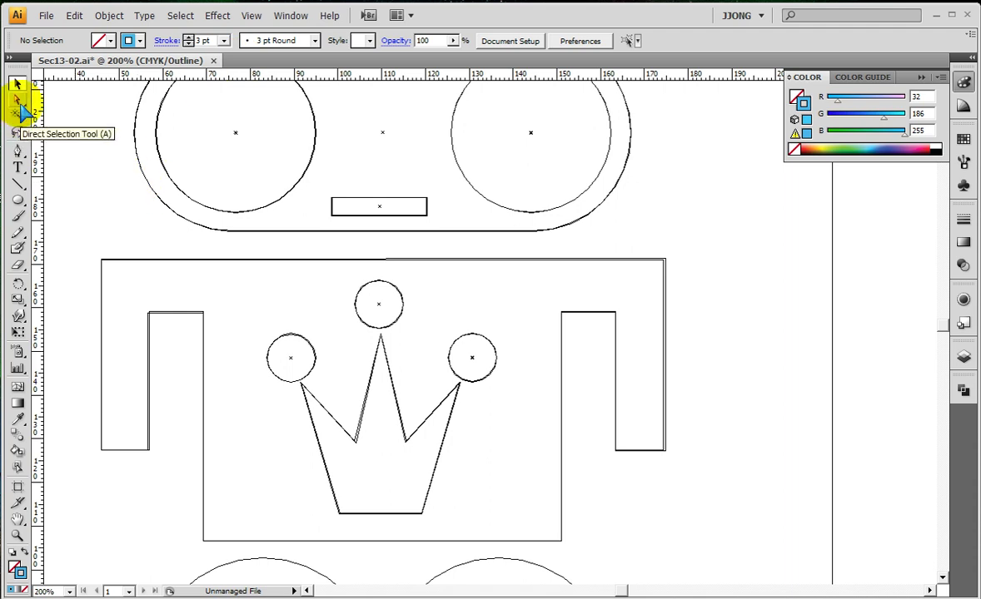
left_click_drag(657, 304, 612, 346)
key("Left")
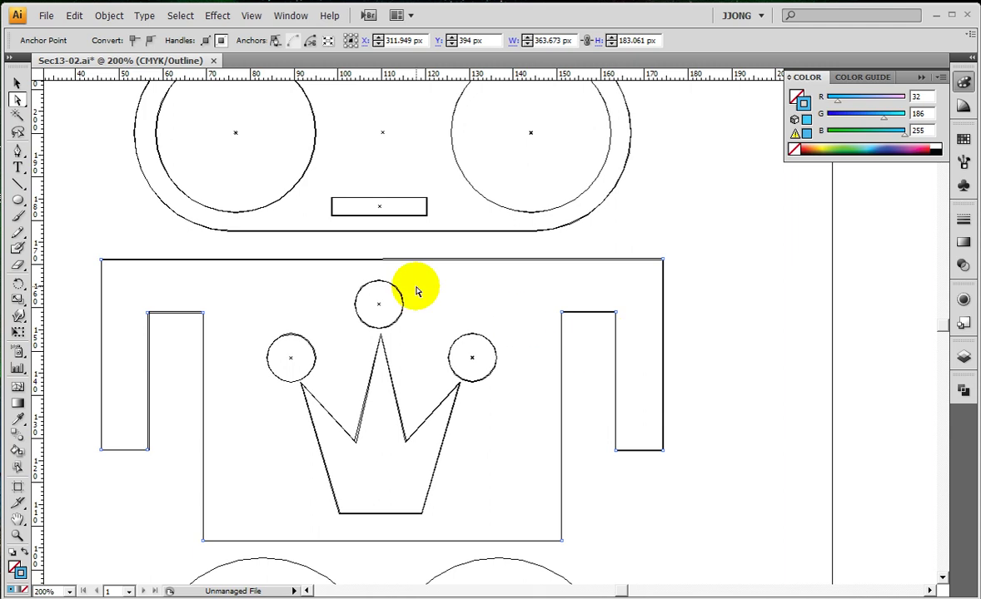
left_click_drag(358, 247, 418, 270)
key("Down")
key("Down")
key("Down")
key("Down")
key("Down")
key("Down")
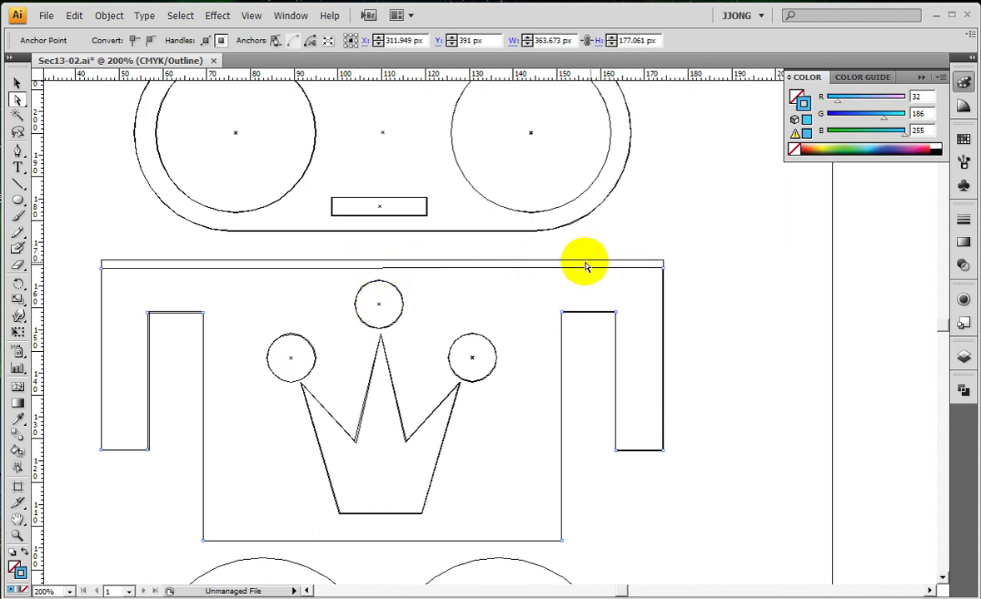
left_click(631, 245)
key("Up")
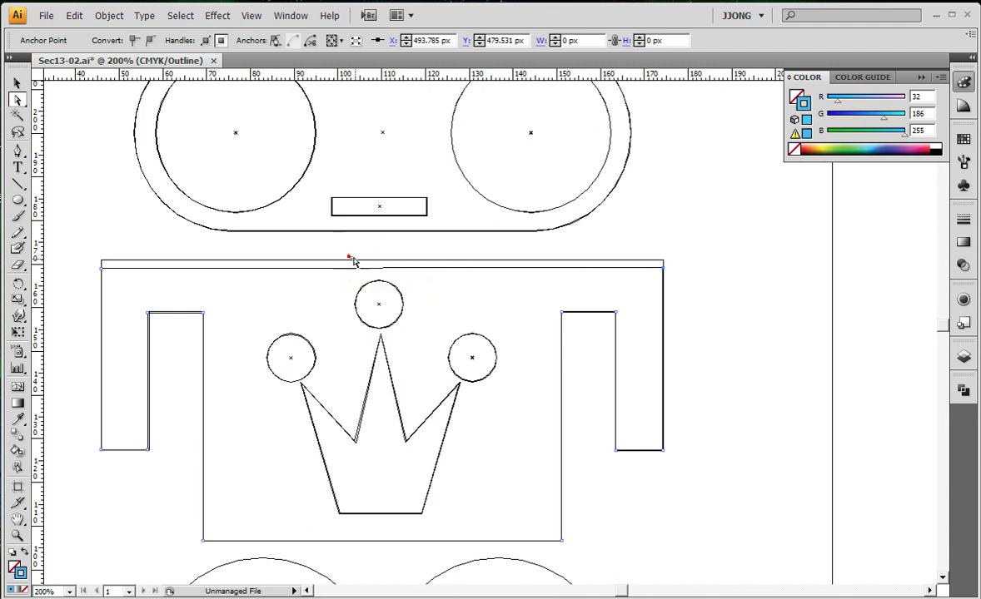
left_click(350, 259)
key("Up")
key("Up")
key("Up")
key("Up")
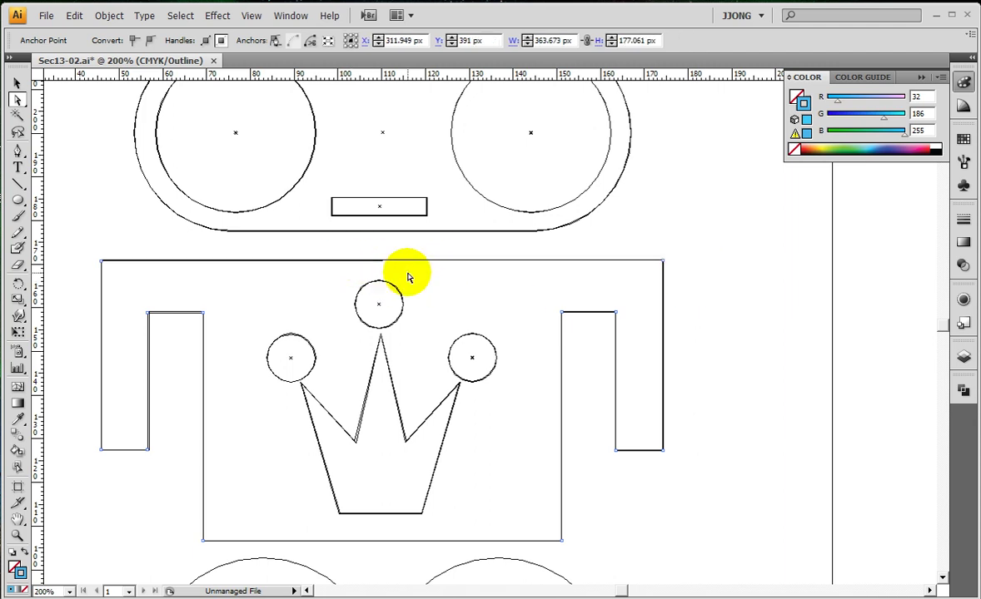
Inspect the left sleeve's and crown's anchors, then deselect.
left_click(147, 366)
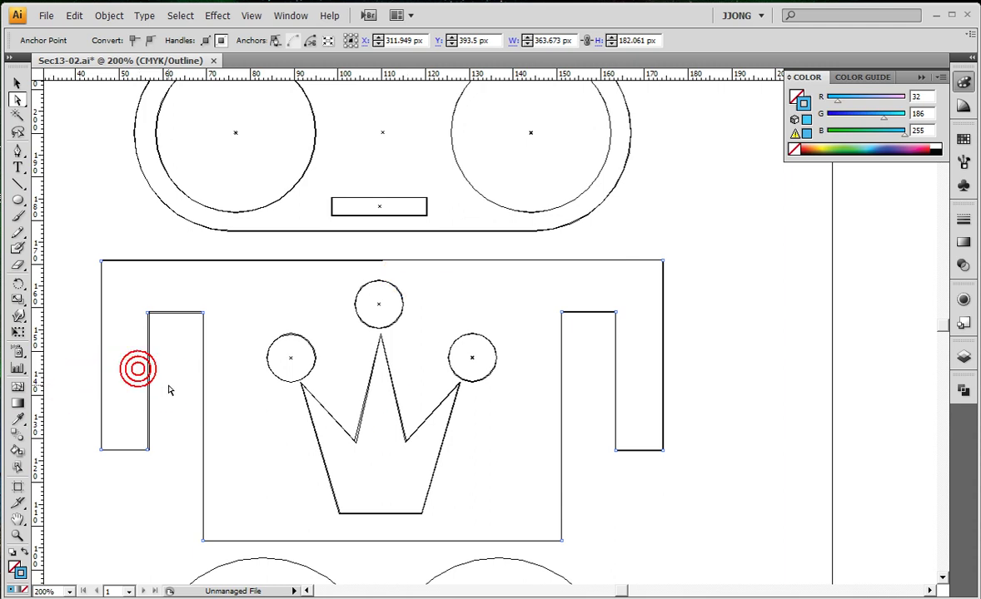
left_click_drag(164, 300, 185, 333)
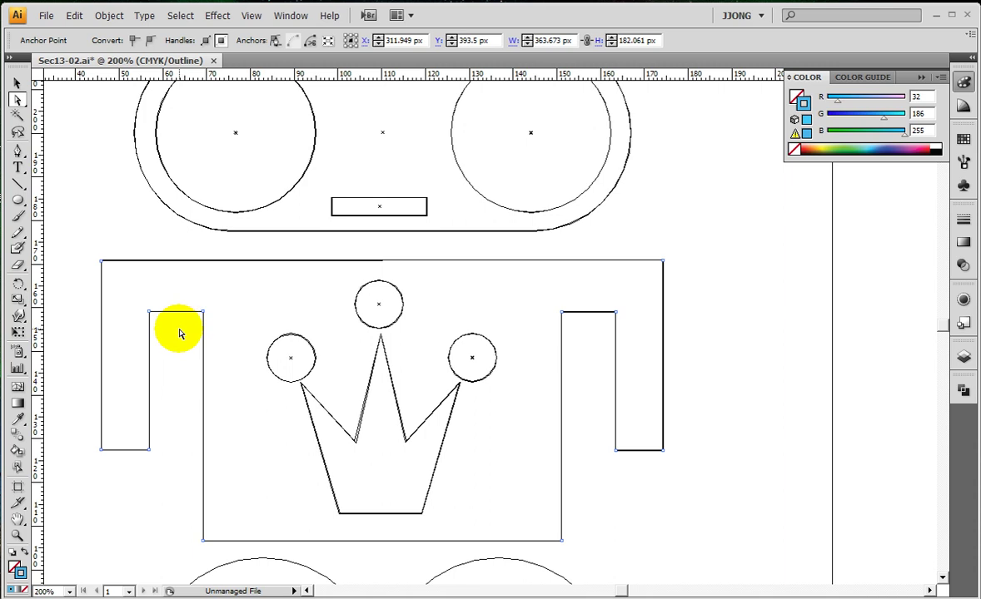
left_click(583, 479)
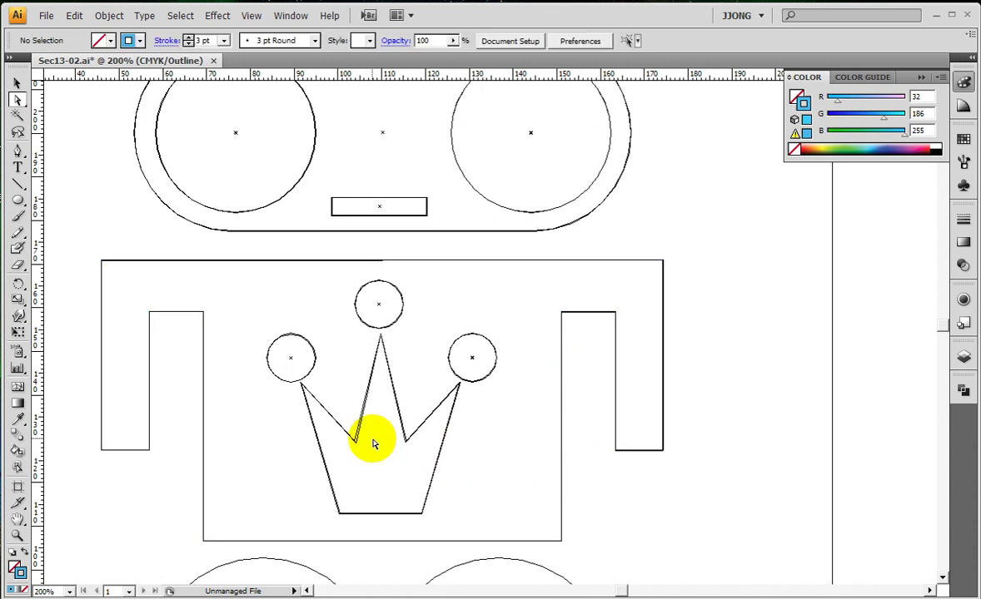
left_click(342, 425)
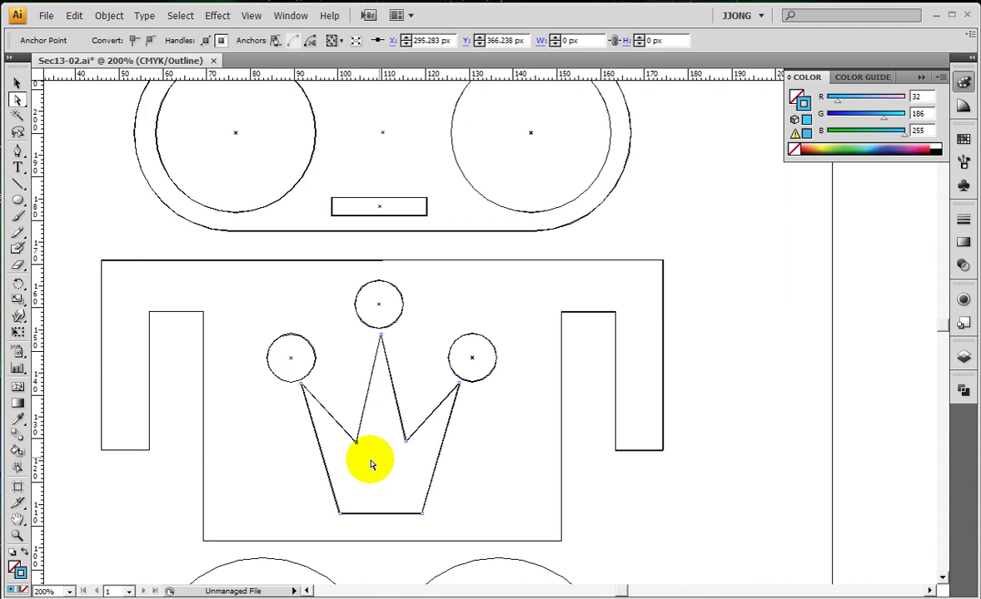
left_click(587, 443)
scroll(587, 444, "down", 2)
Scroll down to the arch legs and draw a 156.5 px circle around the left arch.
scroll(582, 451, "down", 3)
scroll(582, 451, "down", 2)
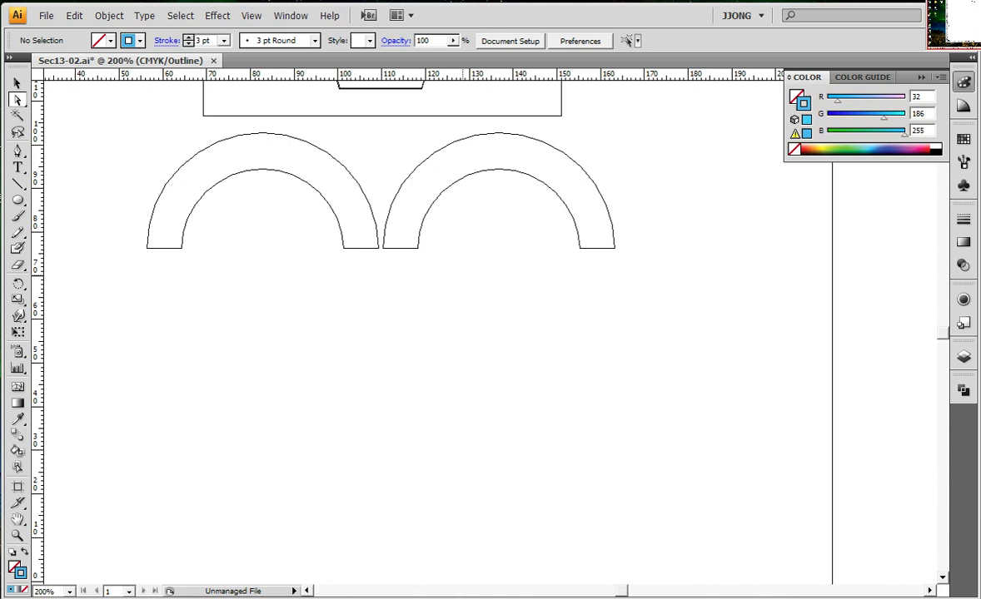
left_click_drag(144, 135, 384, 388)
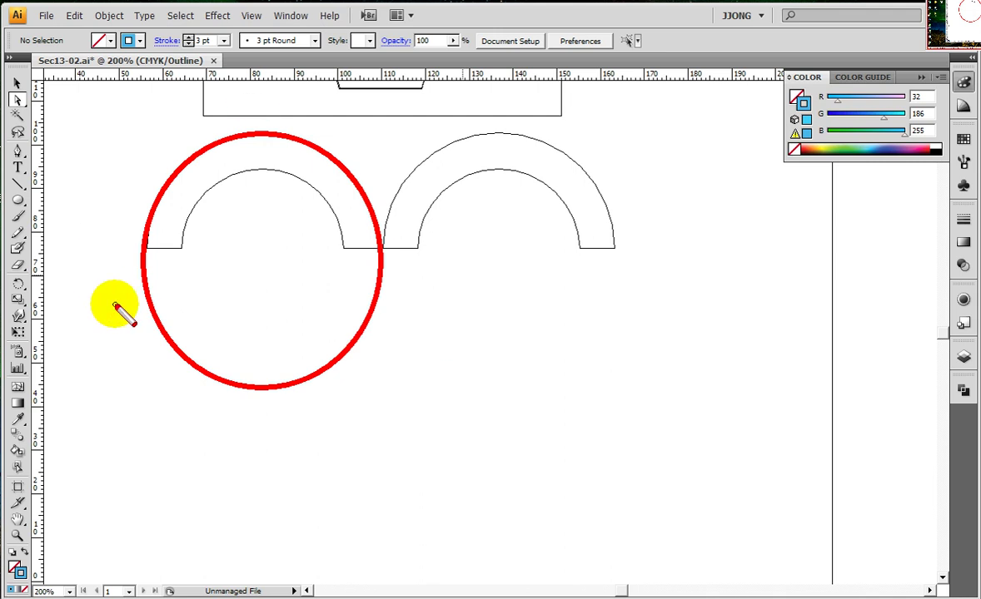
left_click_drag(190, 177, 341, 351)
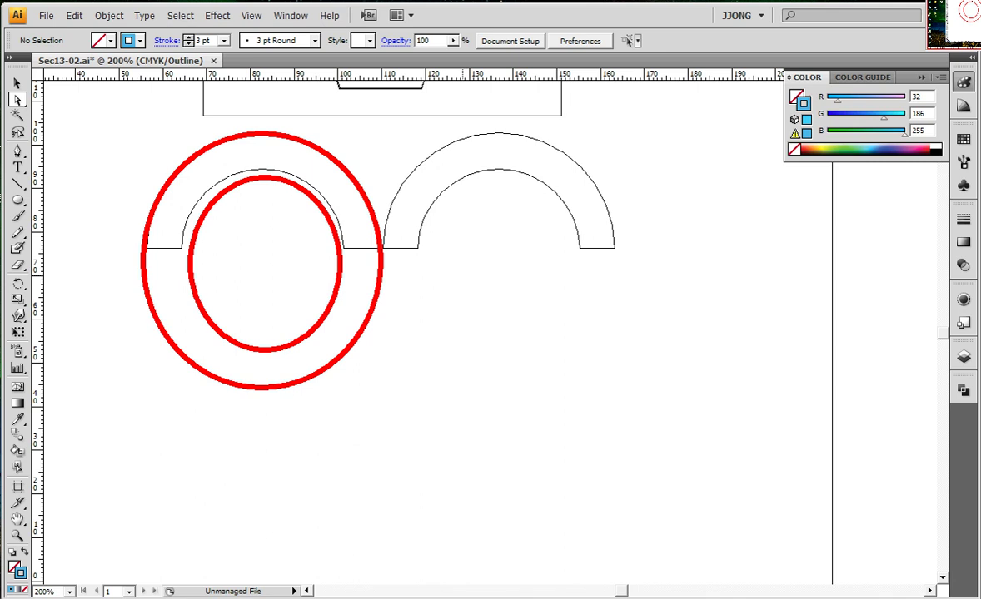
mouse_move(258, 251)
left_mouse_down()
mouse_move(251, 280)
mouse_move(292, 232)
mouse_move(216, 267)
left_mouse_up()
left_click(291, 223)
left_click_drag(210, 214, 230, 263)
key("Escape")
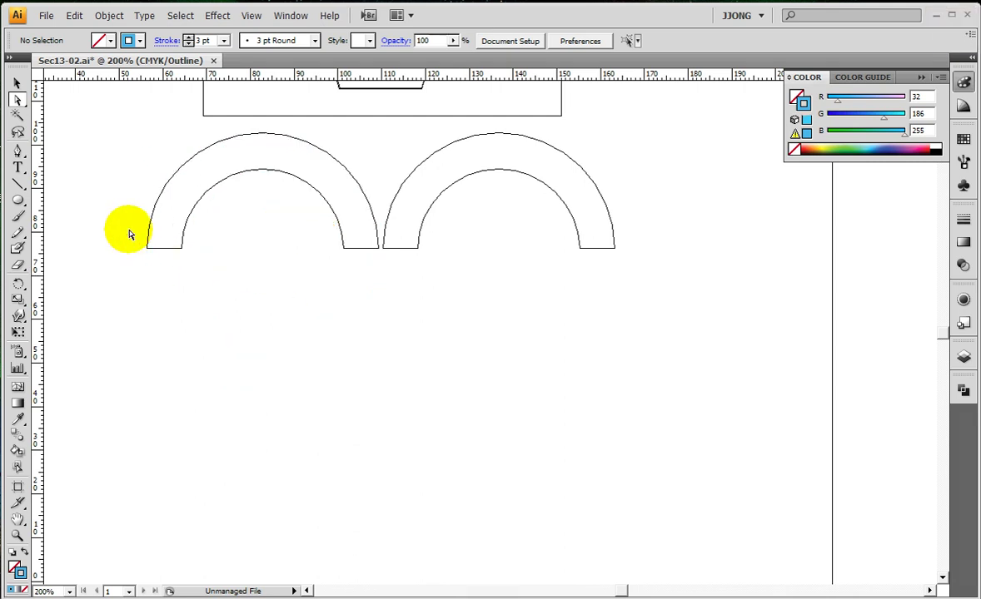
left_click(18, 200)
mouse_move(138, 133)
left_mouse_down()
mouse_move(374, 377)
mouse_move(335, 370)
left_mouse_up()
Move and scale the circle to 150 px to fit the left arch's outer curve.
left_click(17, 83)
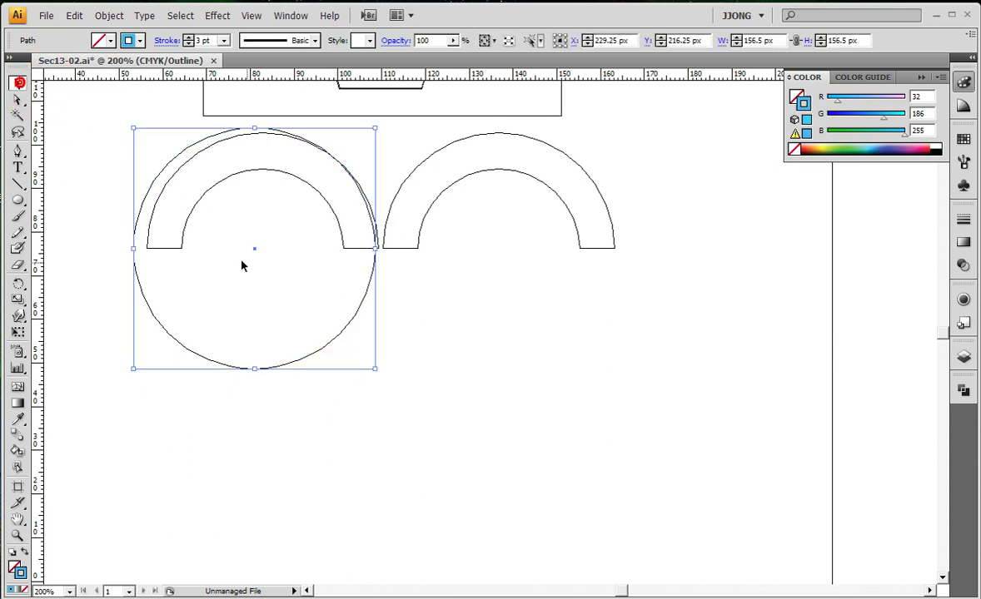
mouse_move(253, 249)
left_mouse_down()
mouse_move(777, 419)
mouse_move(268, 258)
left_mouse_up()
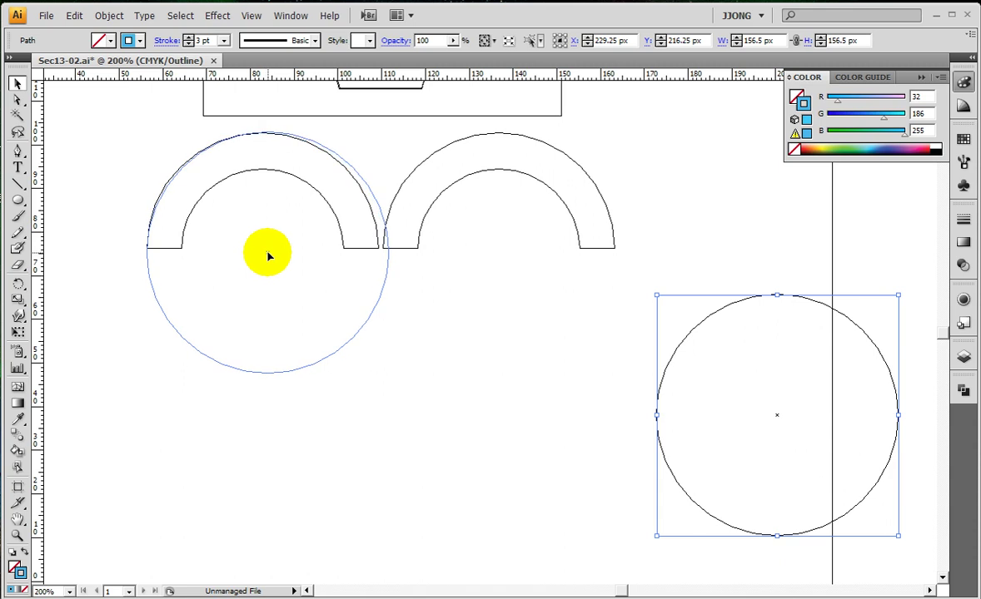
left_click_drag(268, 258, 269, 258)
left_click_drag(387, 375, 380, 363)
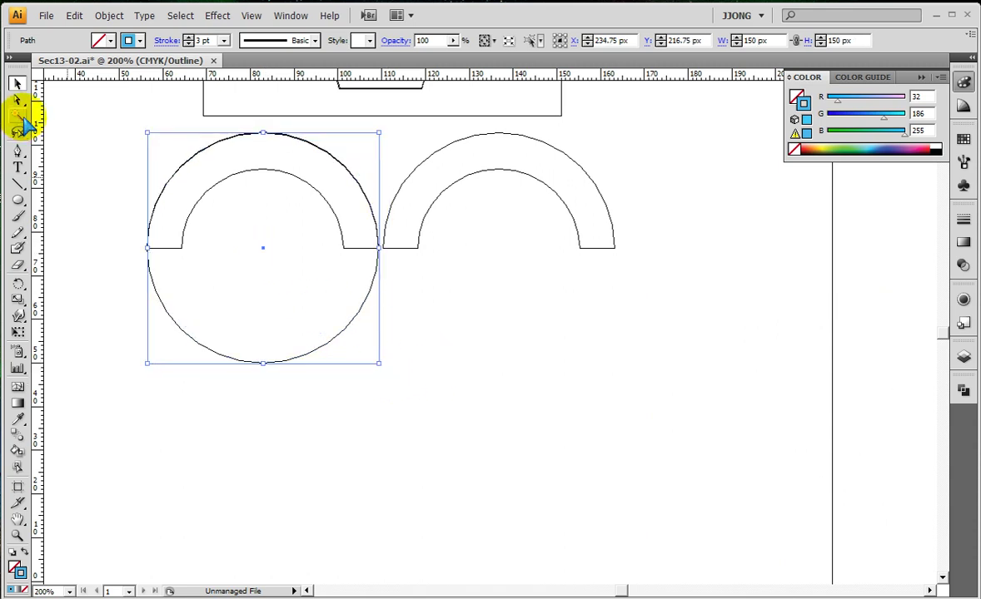
Draw a concentric 104.5 px circle on the arch's inner curve and nudge it down 1 px.
left_click(19, 200)
left_click(262, 247)
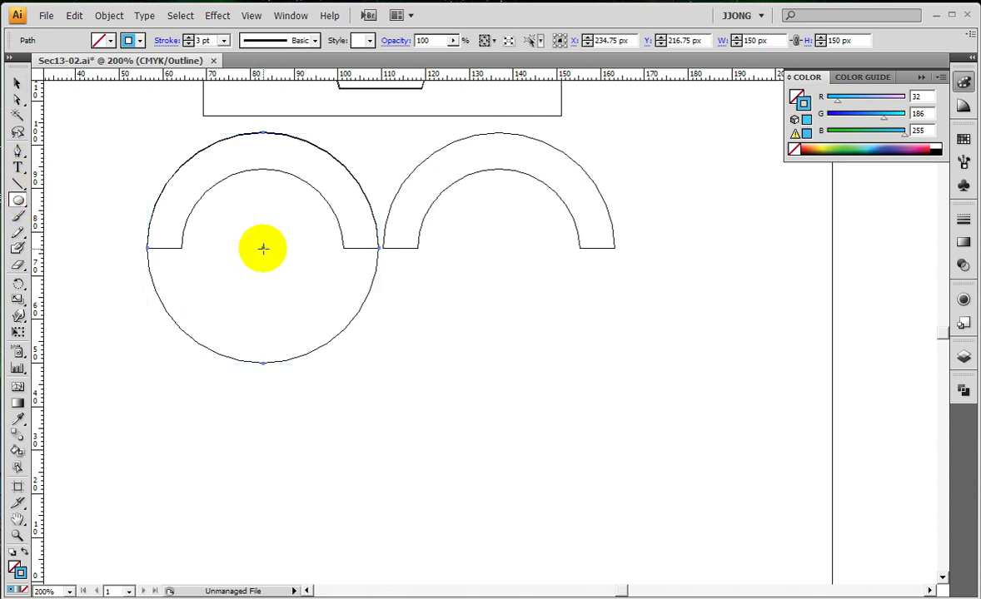
left_click_drag(263, 247, 298, 325)
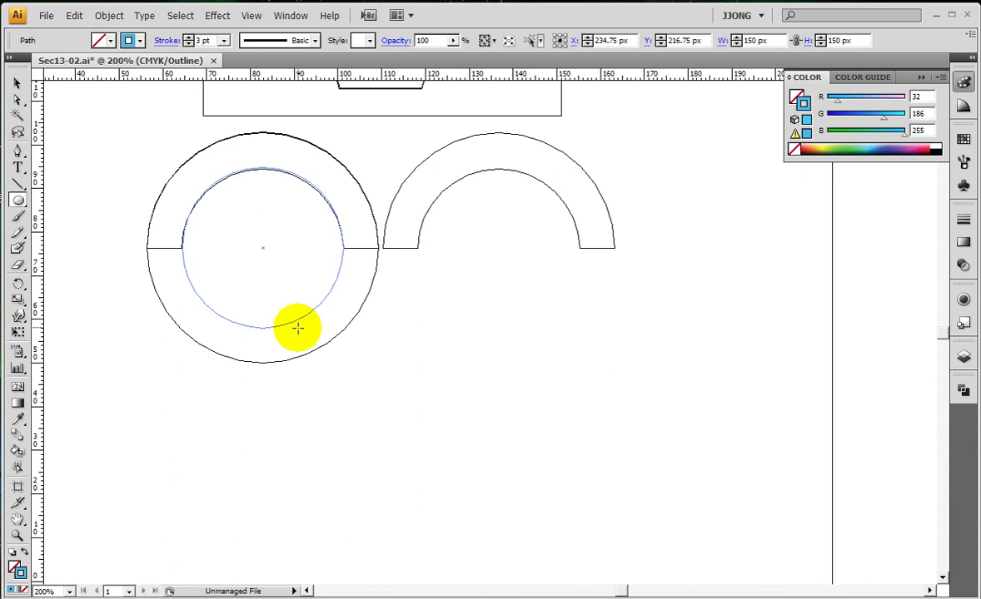
left_click_drag(298, 325, 298, 327)
left_click(17, 84)
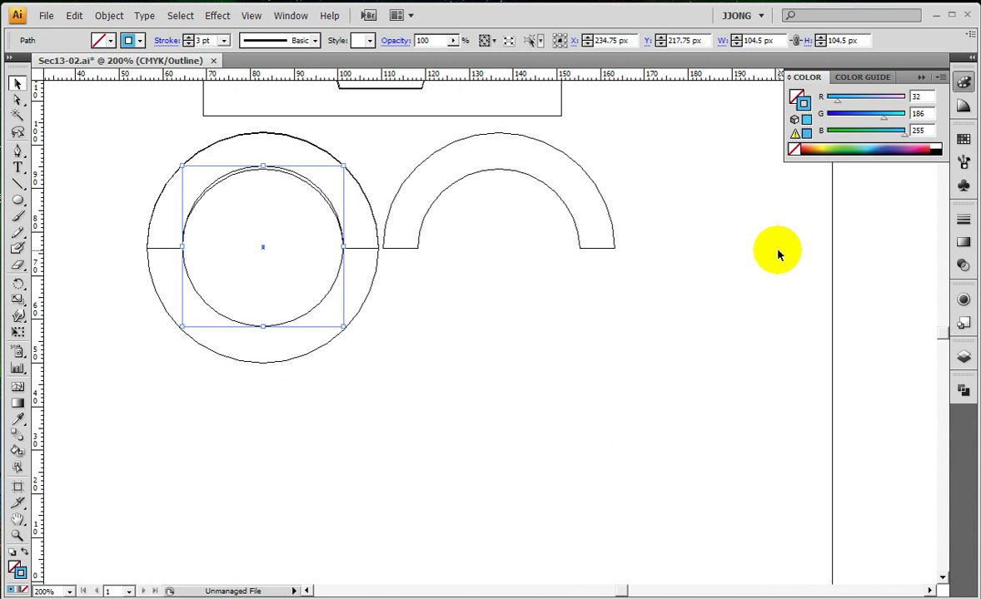
key("Down")
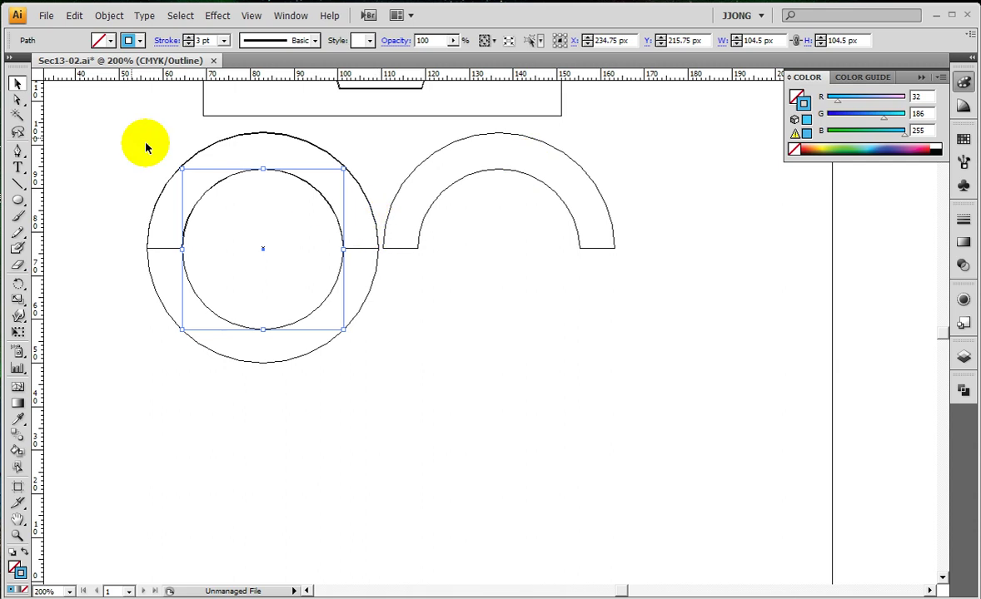
Select both left-arch circles and briefly preview them in colour.
left_click(17, 83)
left_click_drag(376, 367, 247, 285)
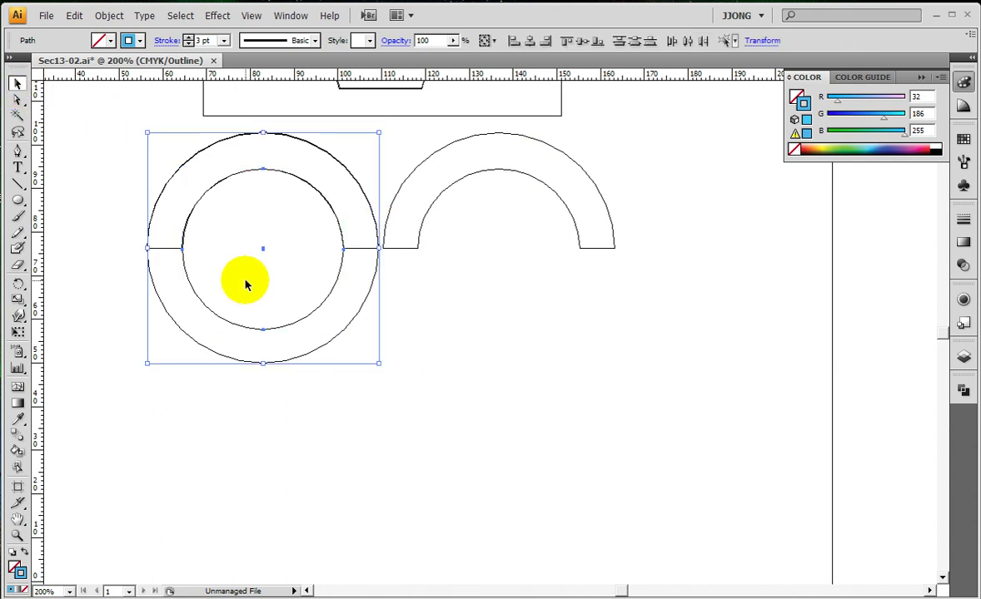
key("ctrl+y")
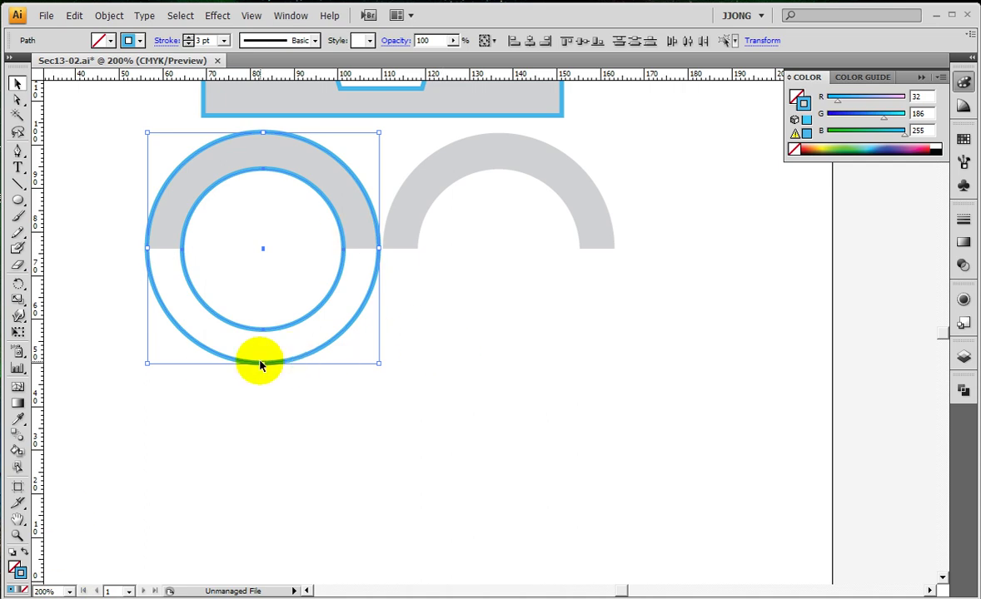
key("ctrl+y")
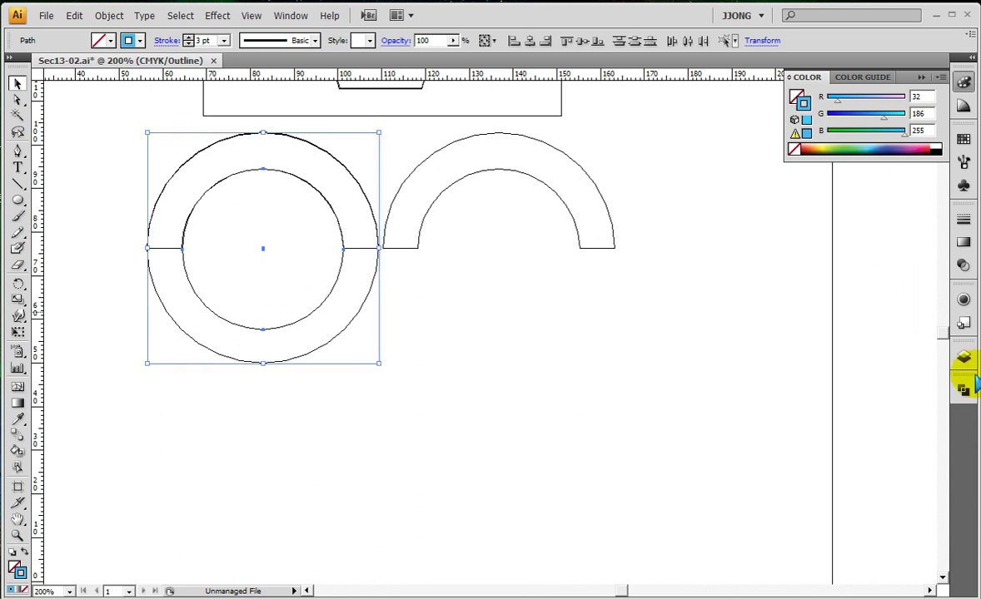
Subtract the inner circle from the outer one with Pathfinder Minus Front, forming a 150 px ring.
left_click(965, 388)
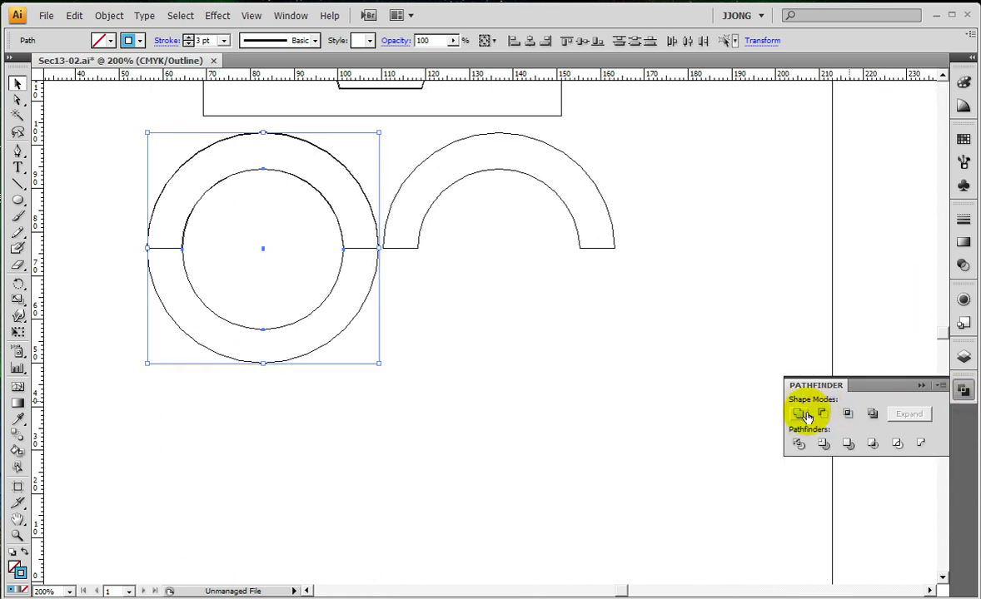
left_click(963, 390)
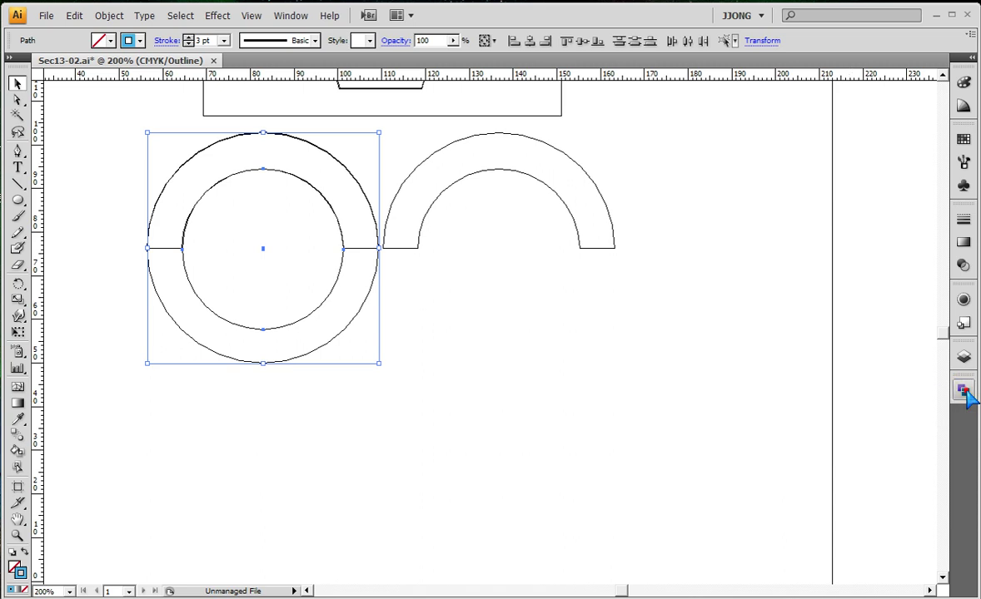
left_click(964, 390)
left_click(963, 389)
left_click(963, 389)
left_click(965, 393)
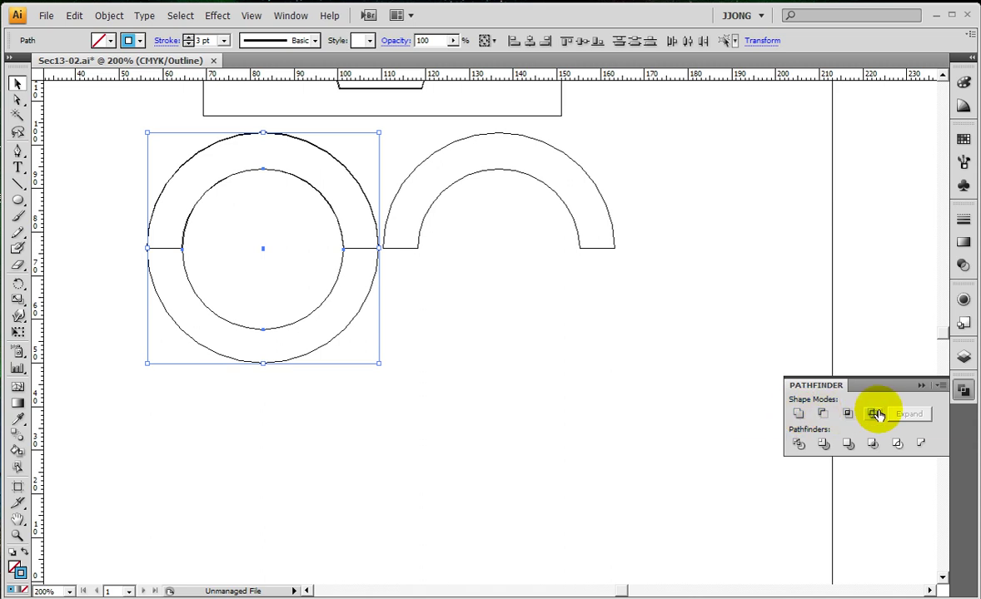
left_click(823, 415)
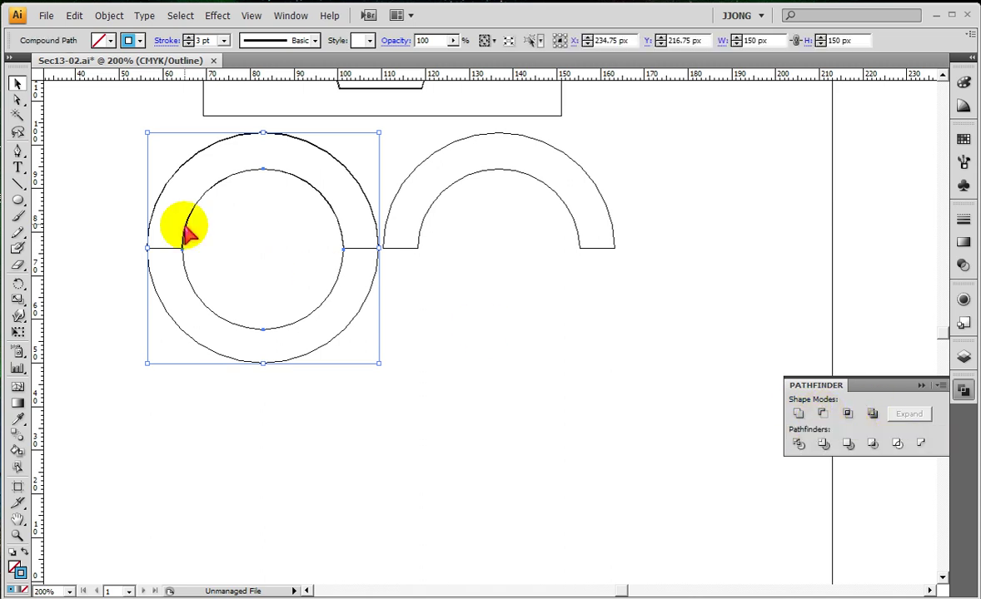
left_click_drag(284, 227, 227, 266)
left_click_drag(233, 227, 281, 272)
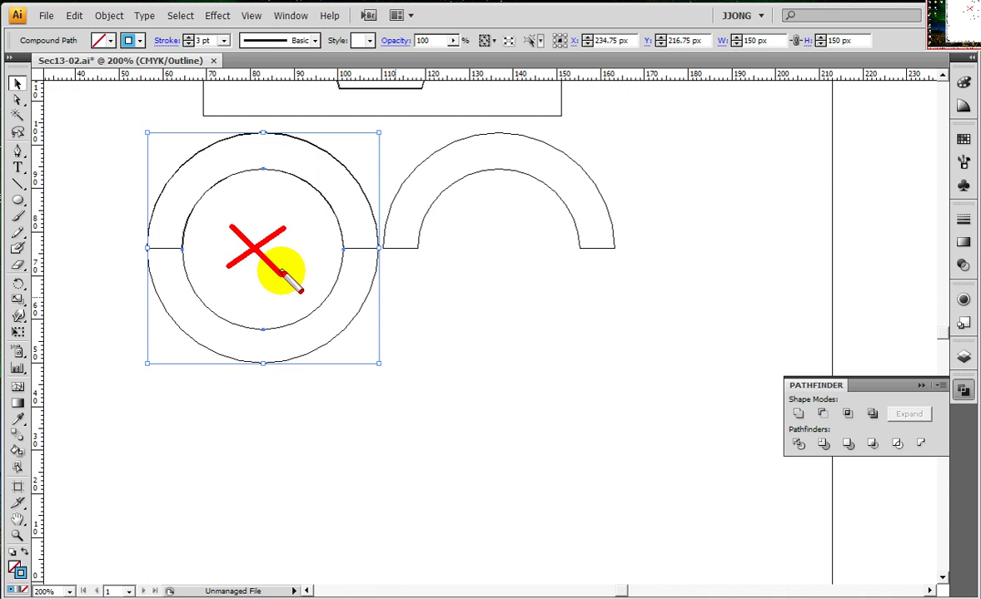
key("Escape")
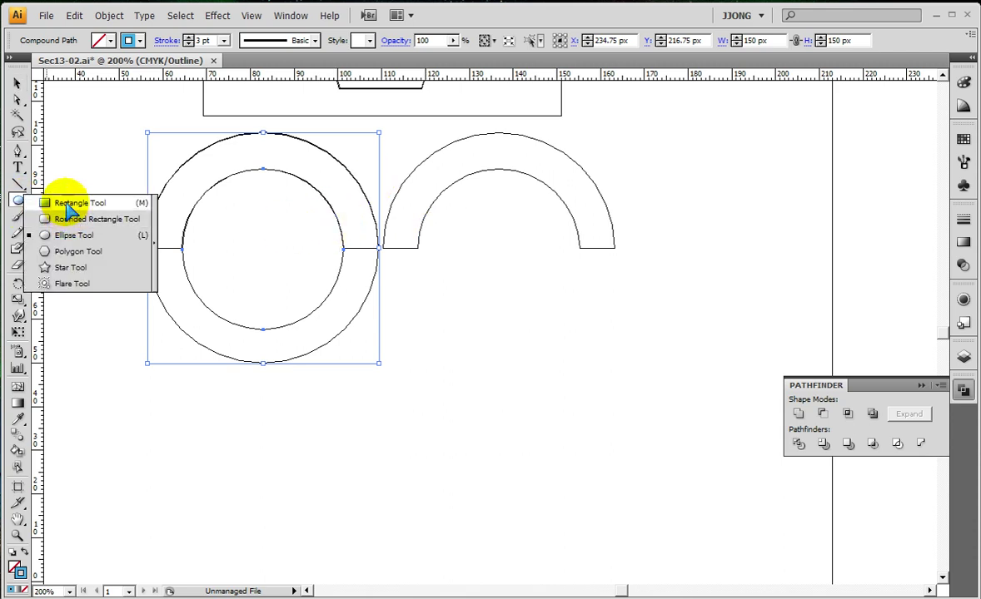
Draw a rectangle covering the ring's lower half and align it with the ring.
left_click_drag(23, 205, 60, 199)
left_click_drag(106, 248, 388, 400)
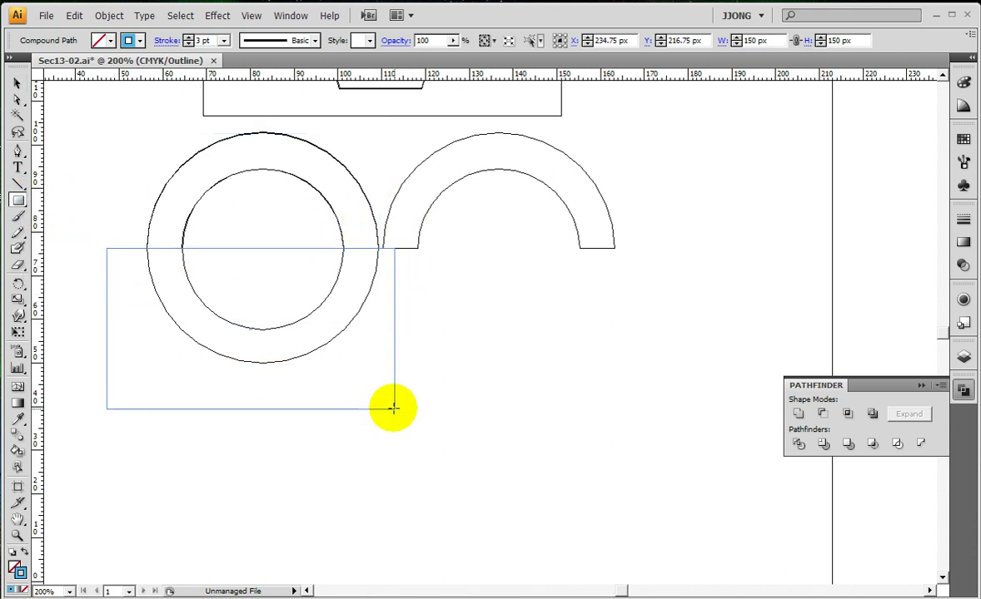
left_click(15, 98)
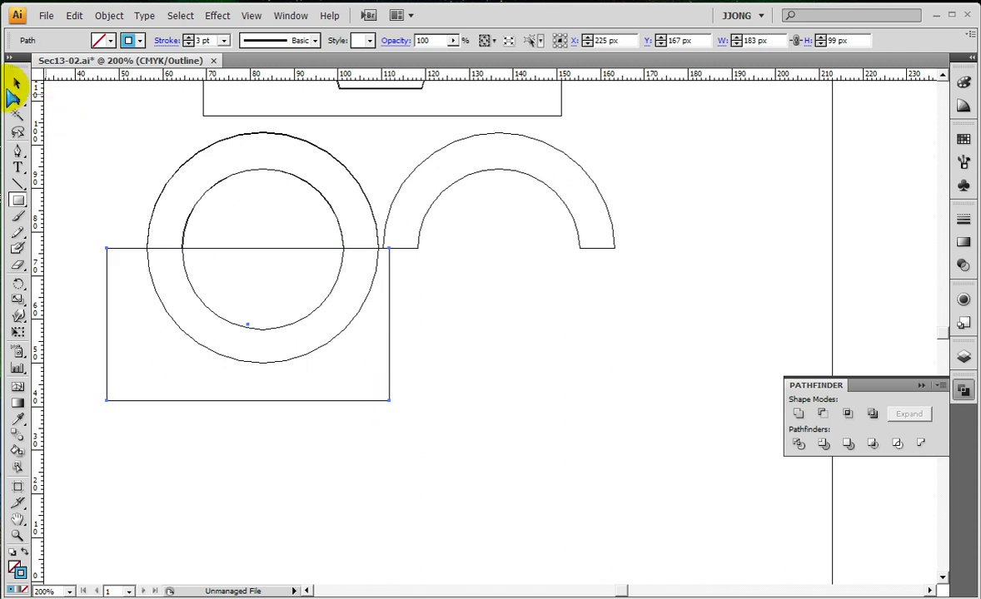
left_click(16, 84)
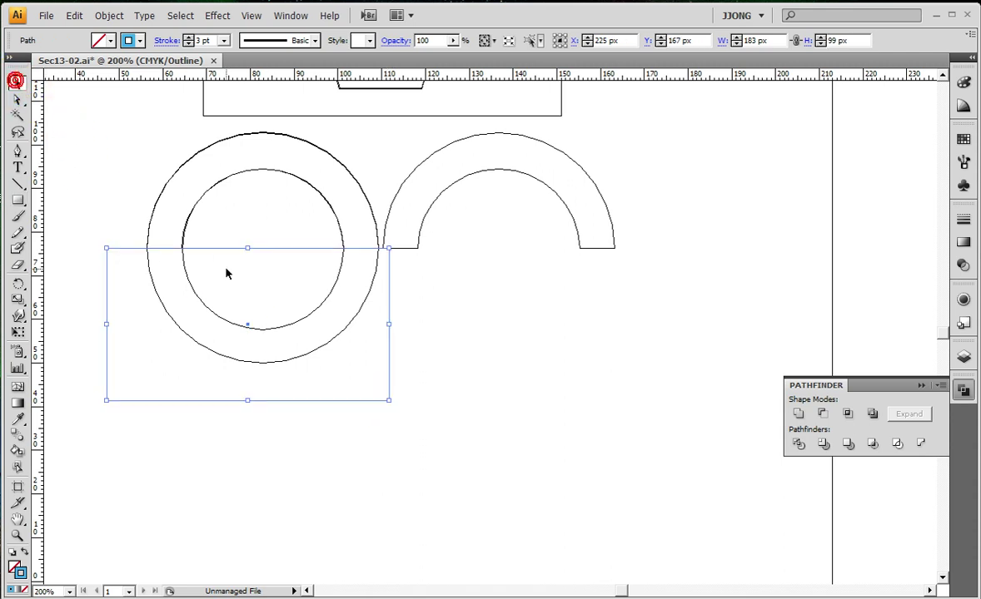
left_click_drag(106, 313, 109, 313)
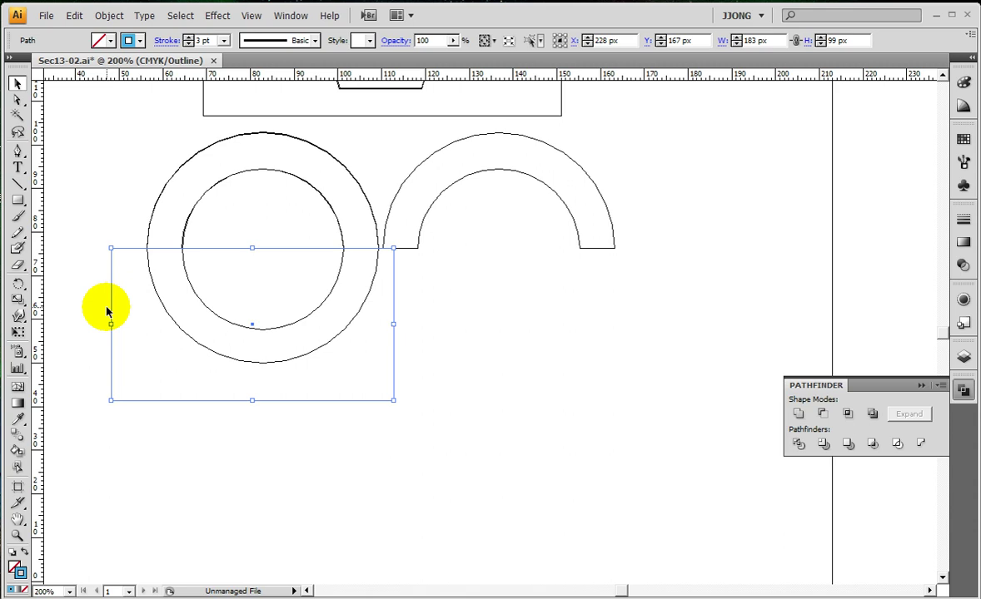
left_click(17, 201)
left_click_drag(20, 203, 72, 206)
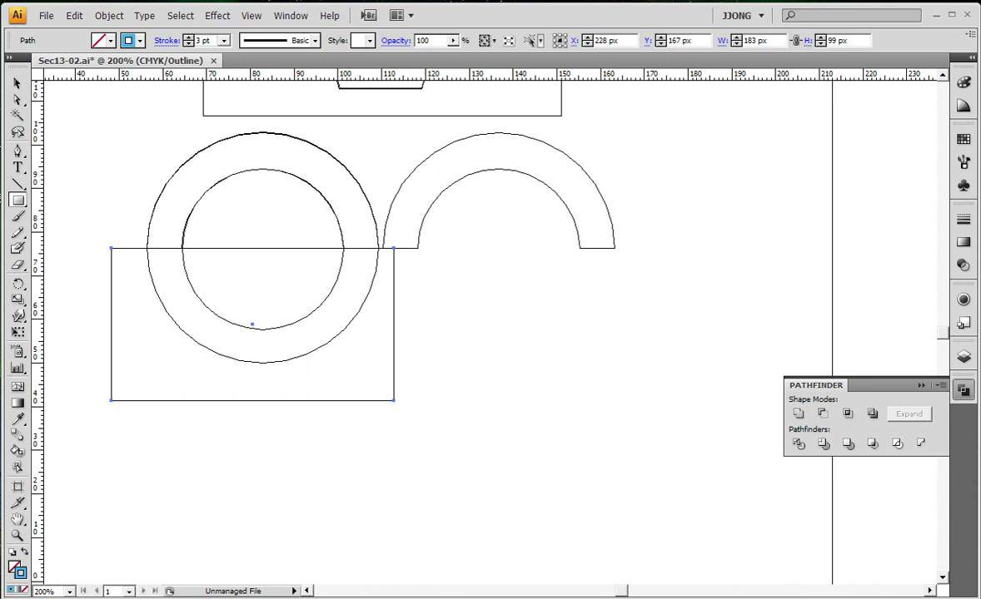
Subtract the rectangle from the ring with Minus Front, leaving a 150 × 75.25 px arch.
left_click(18, 83)
left_click_drag(113, 164, 279, 333)
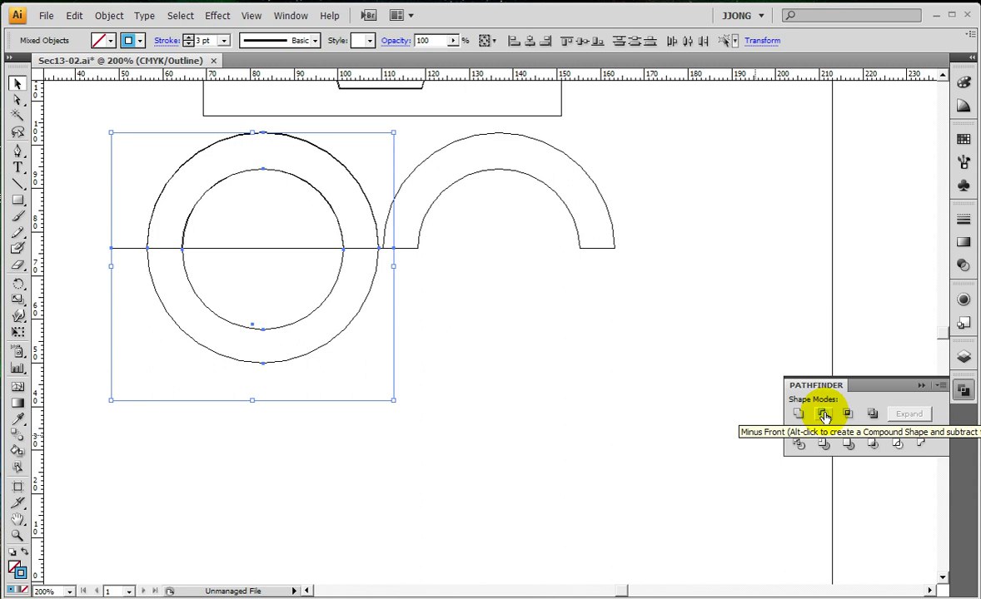
left_click(824, 417)
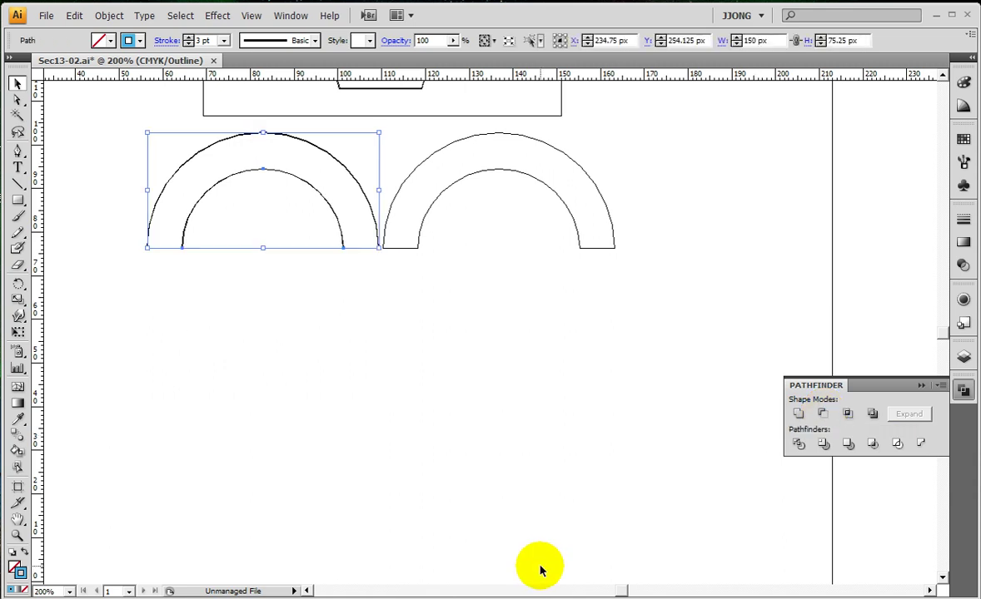
Preview in colour and Alt-drag a copy of the 150 × 75.25 px arch onto the right leg.
key("ctrl+shift+b")
key("ctrl+y")
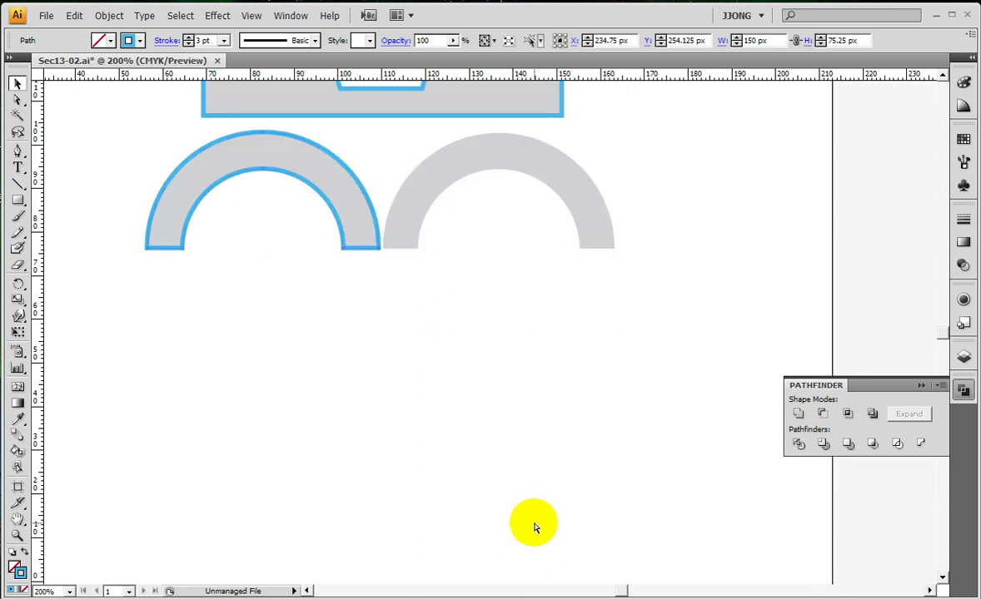
key("ctrl+y")
key("ctrl+shift+b")
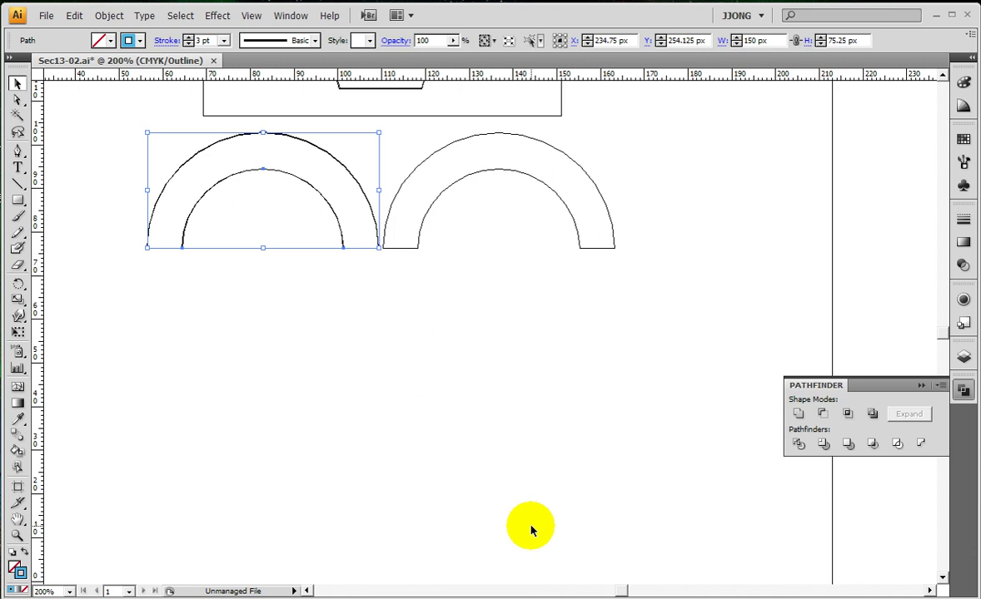
left_click(541, 311)
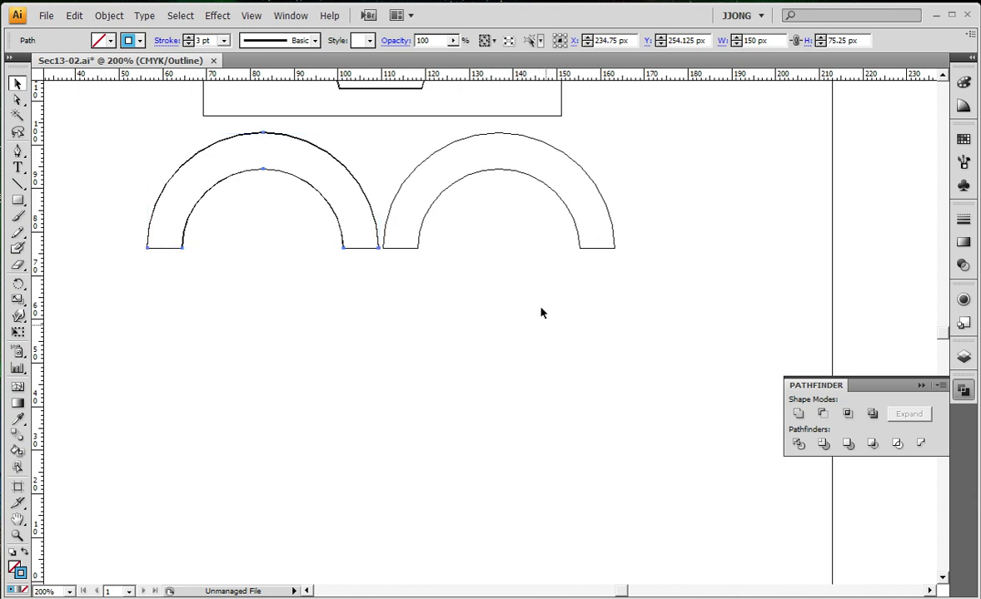
left_click_drag(761, 515, 602, 351)
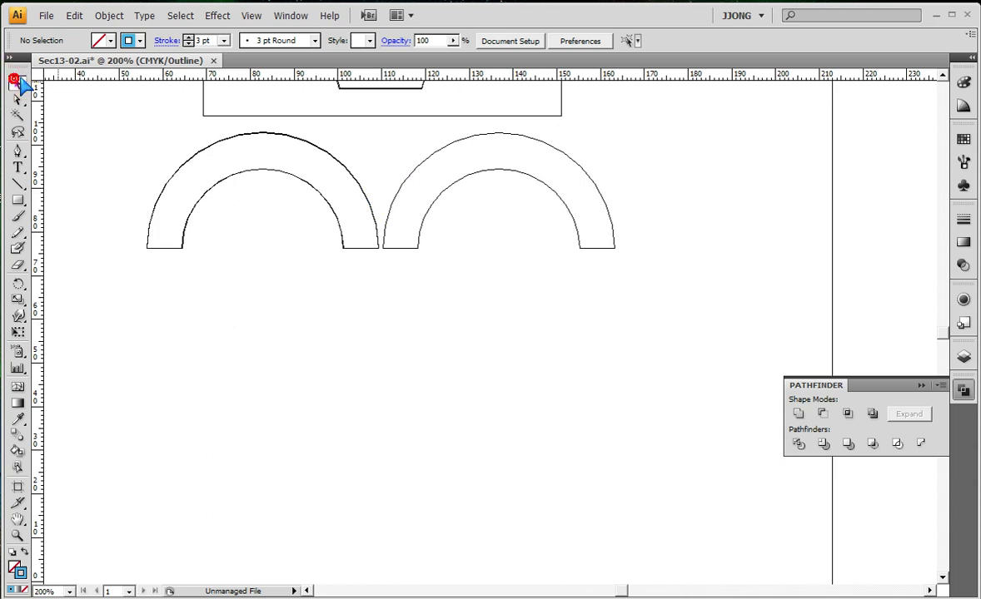
key("ctrl+y")
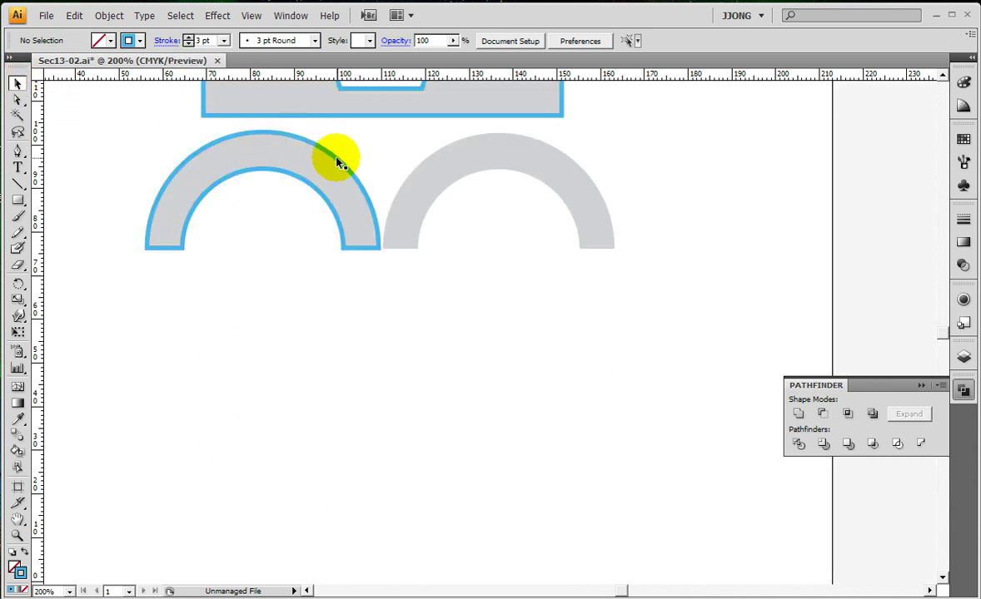
mouse_move(334, 157)
left_mouse_down()
mouse_move(511, 193)
mouse_move(573, 170)
left_mouse_up()
Scroll up to the head, try swapping its fill and stroke, then revert.
scroll(688, 285, "up", 3)
scroll(683, 295, "up", 3)
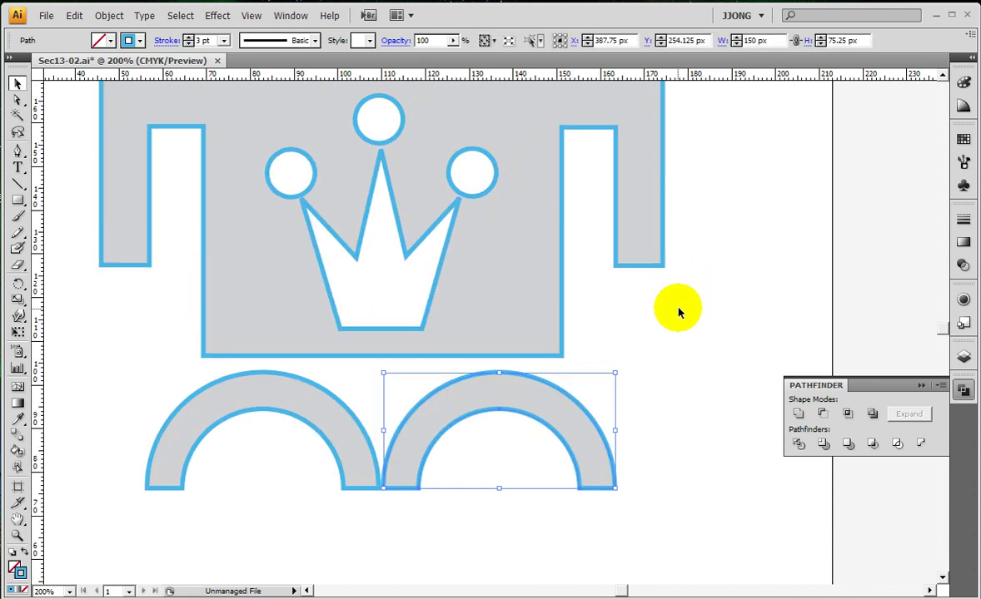
scroll(675, 309, "up", 3)
scroll(668, 306, "up", 3)
scroll(668, 306, "up", 2)
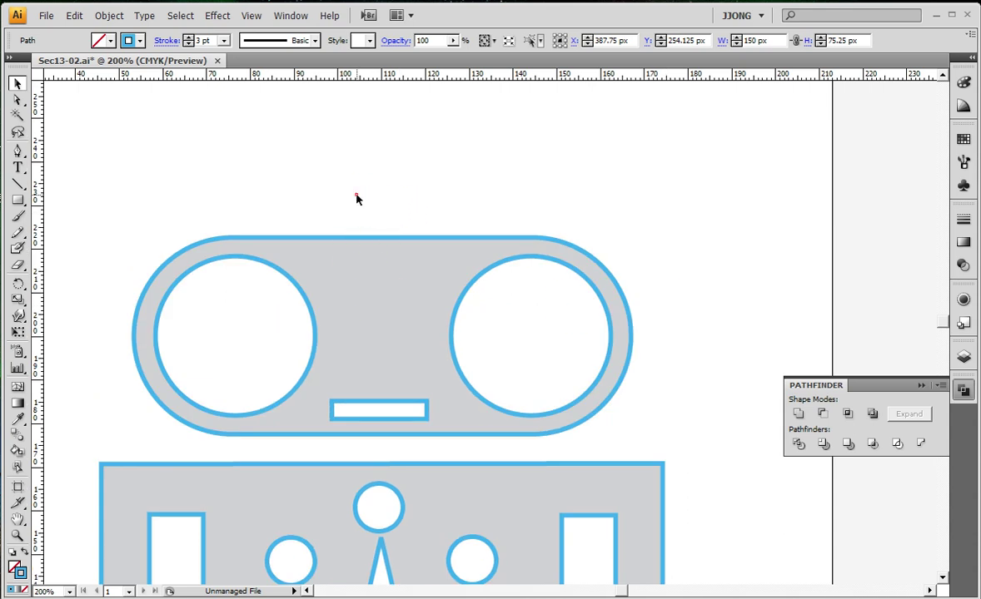
left_click(390, 282)
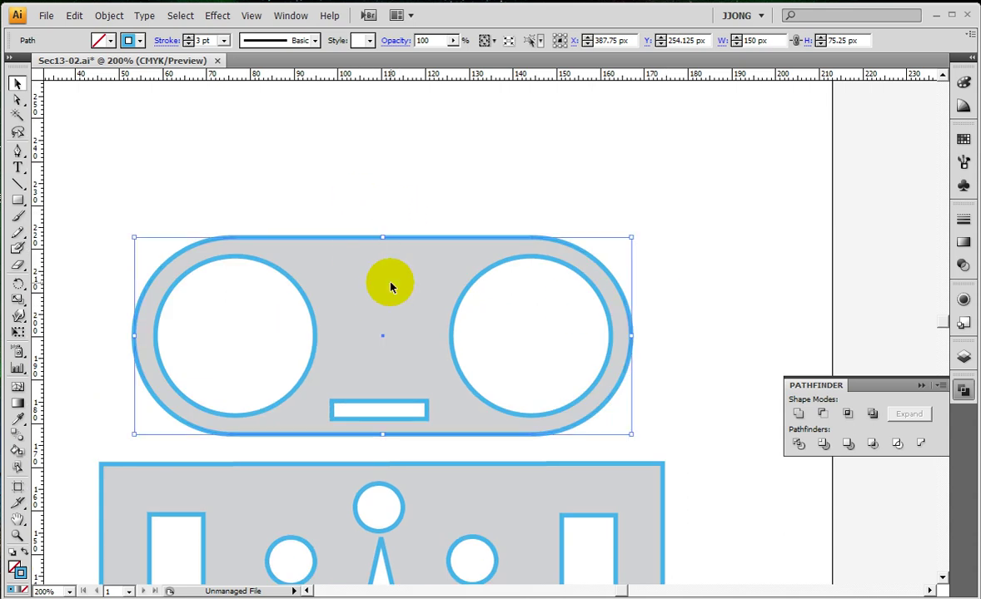
left_click(26, 553)
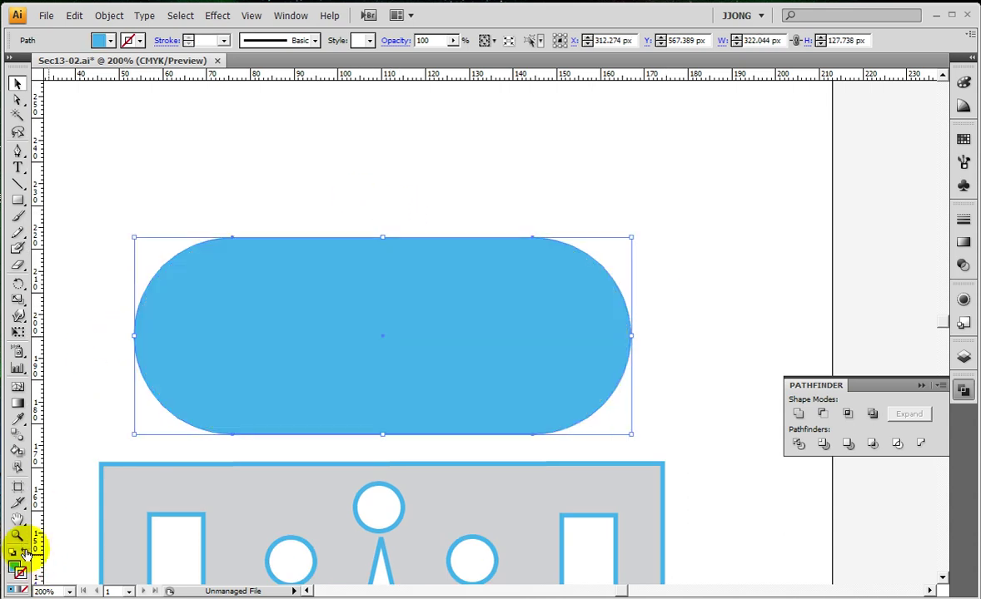
left_click(25, 552)
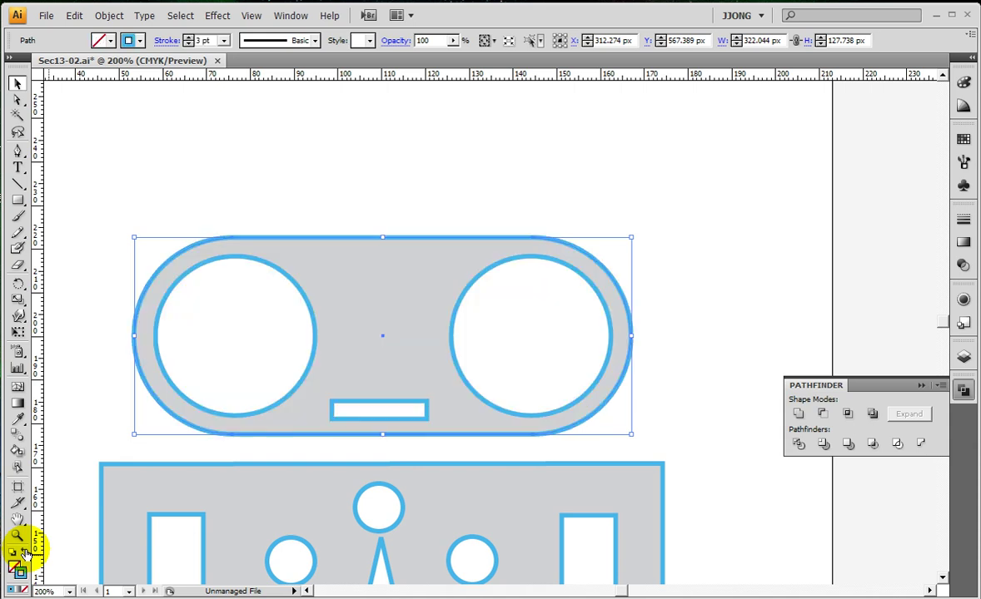
scroll(208, 311, "down", 2)
Fill both eye circles and the mouth bar with solid white and no stroke.
left_click(309, 260)
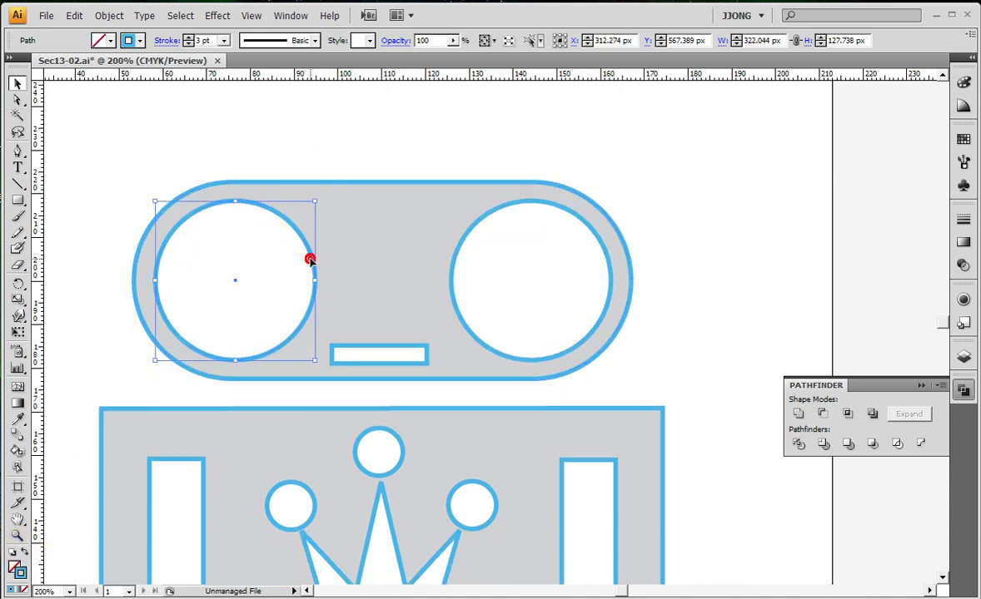
left_click(453, 287, "shift")
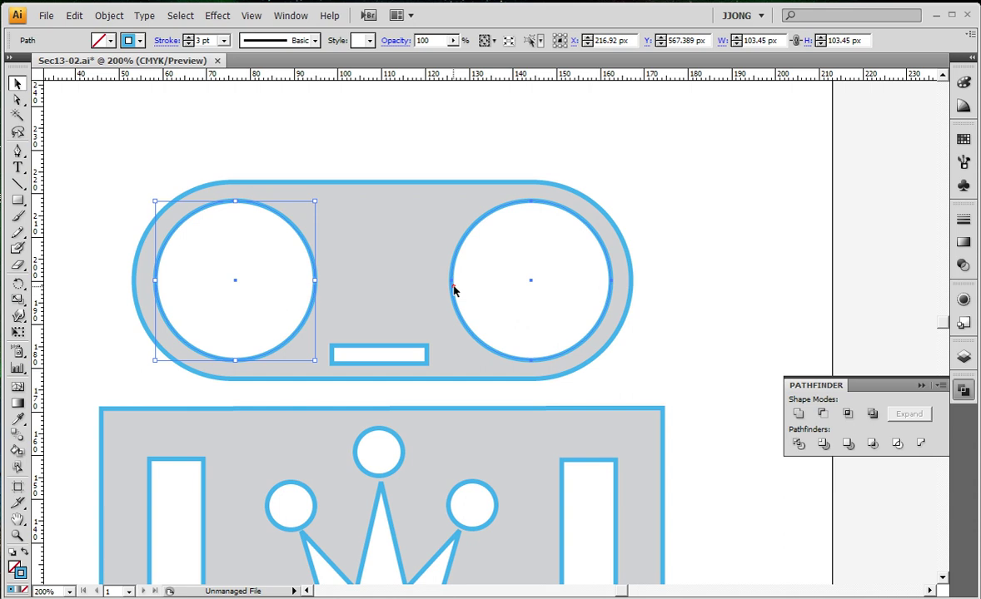
left_click(406, 346, "shift")
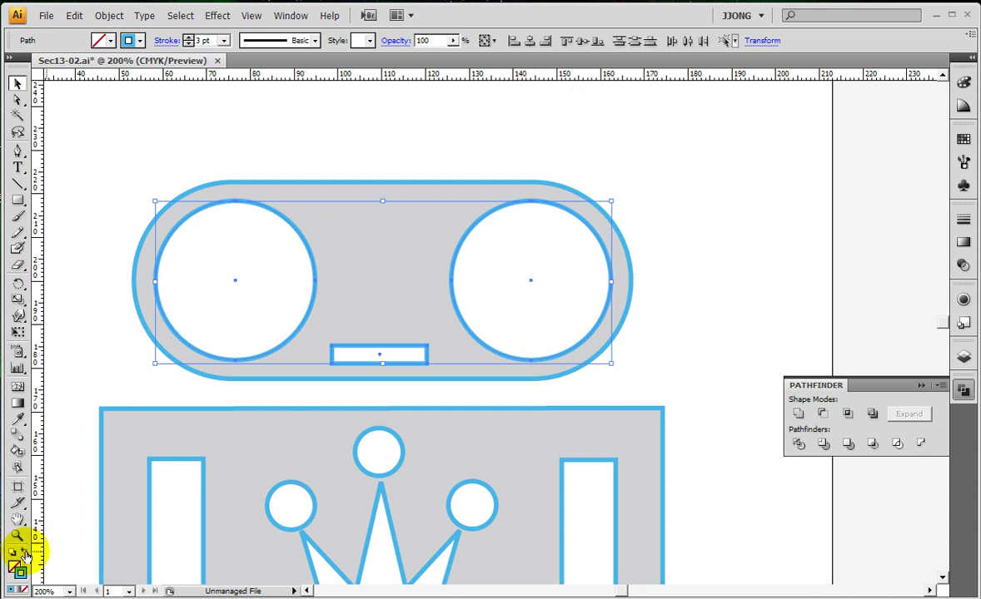
left_click(25, 552)
double_click(12, 565)
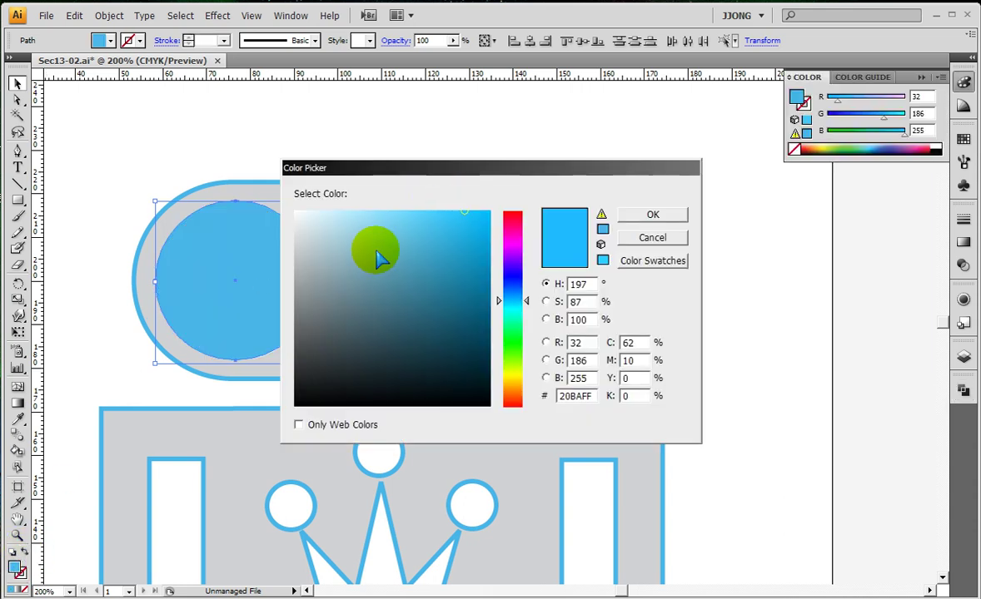
left_click_drag(379, 260, 293, 211)
left_click(650, 215)
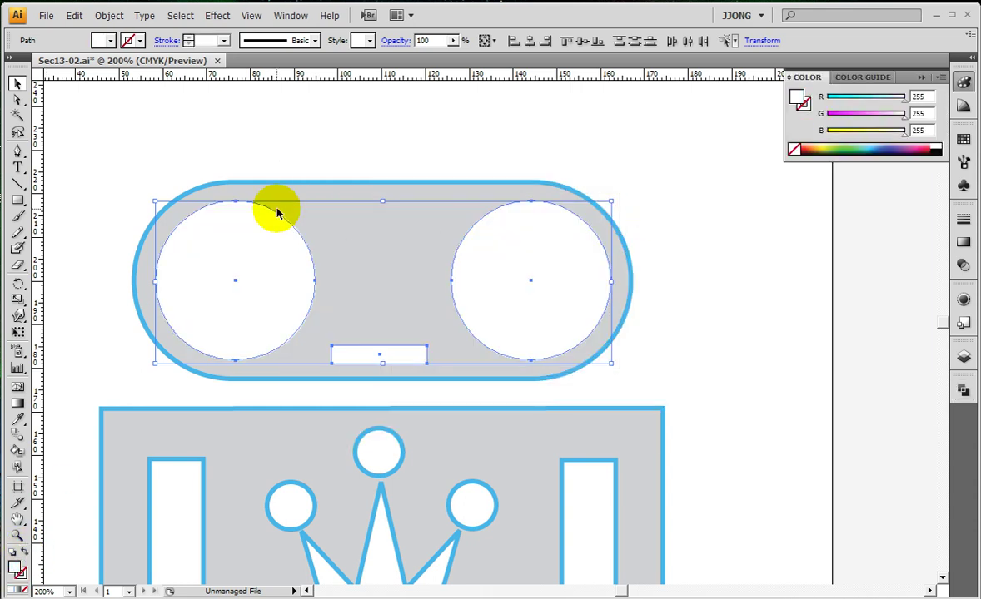
Make the outer head shape solid light blue (R74 G181 B231) with no outline.
left_click_drag(372, 132, 358, 250)
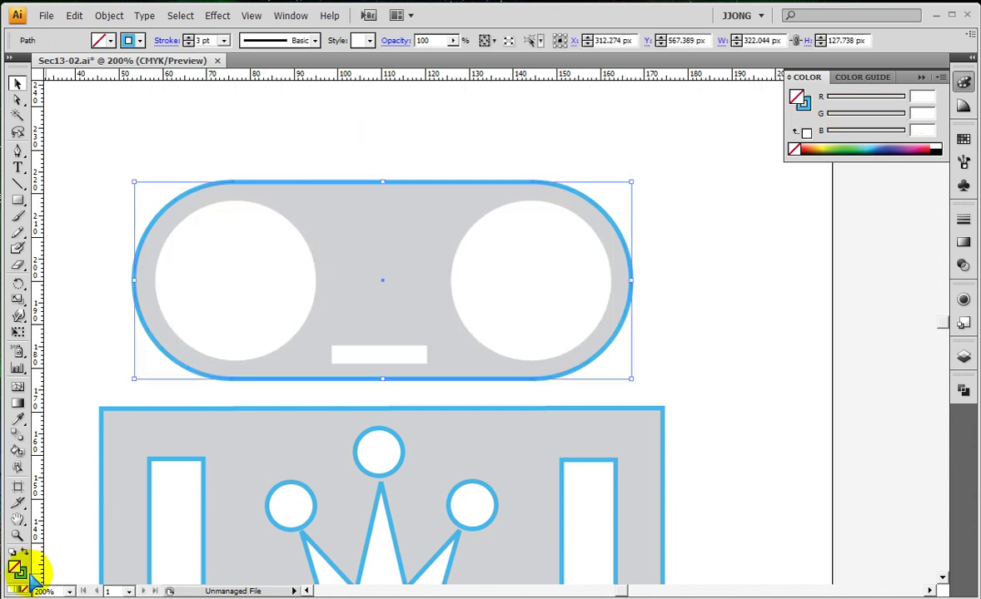
left_click(25, 553)
scroll(409, 345, "down", 1)
scroll(216, 340, "down", 1)
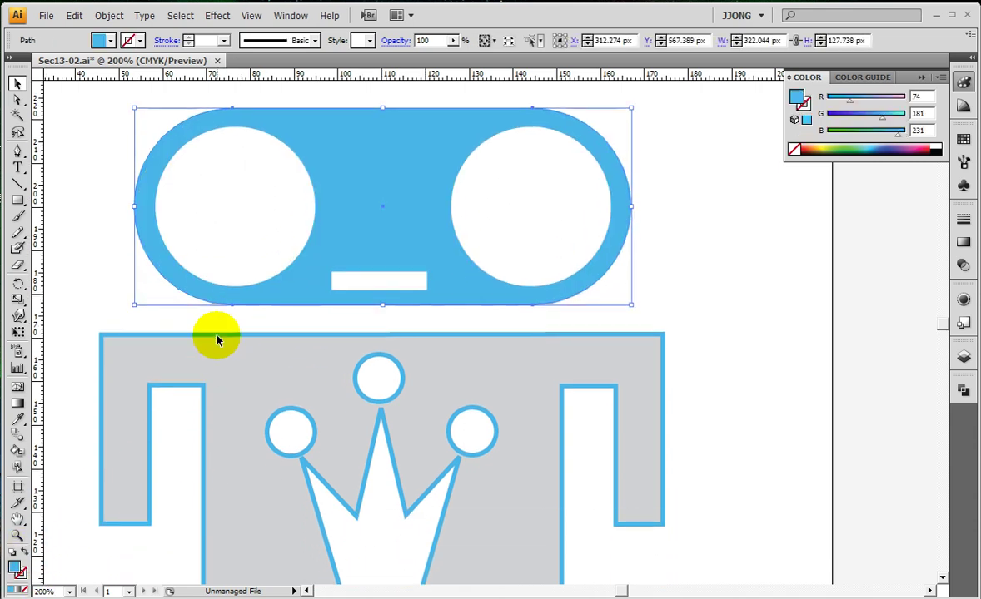
Make the crown and its three circles solid white with no stroke.
left_click_drag(81, 302, 108, 332)
scroll(773, 391, "down", 2)
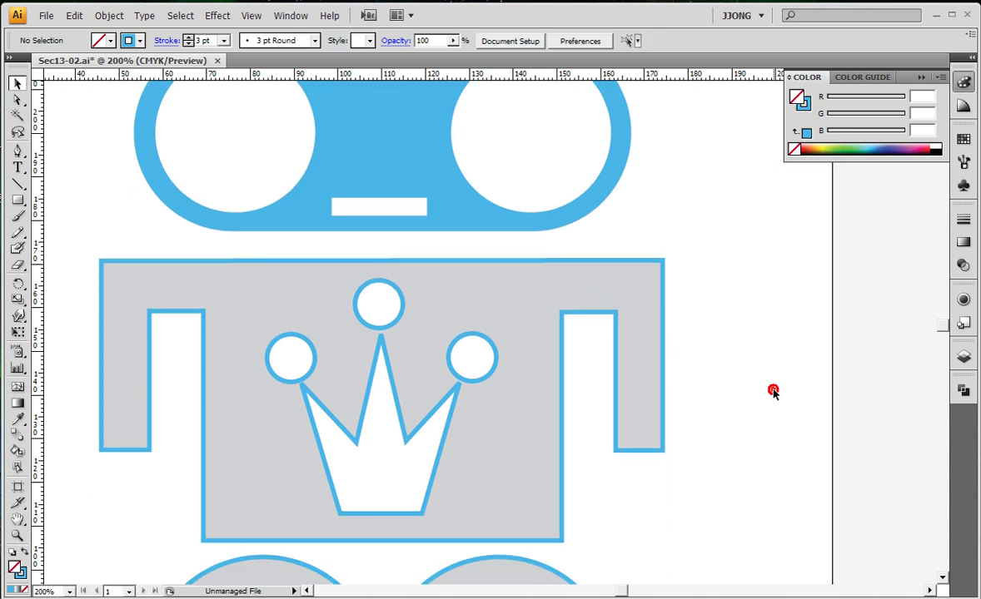
left_click(403, 317)
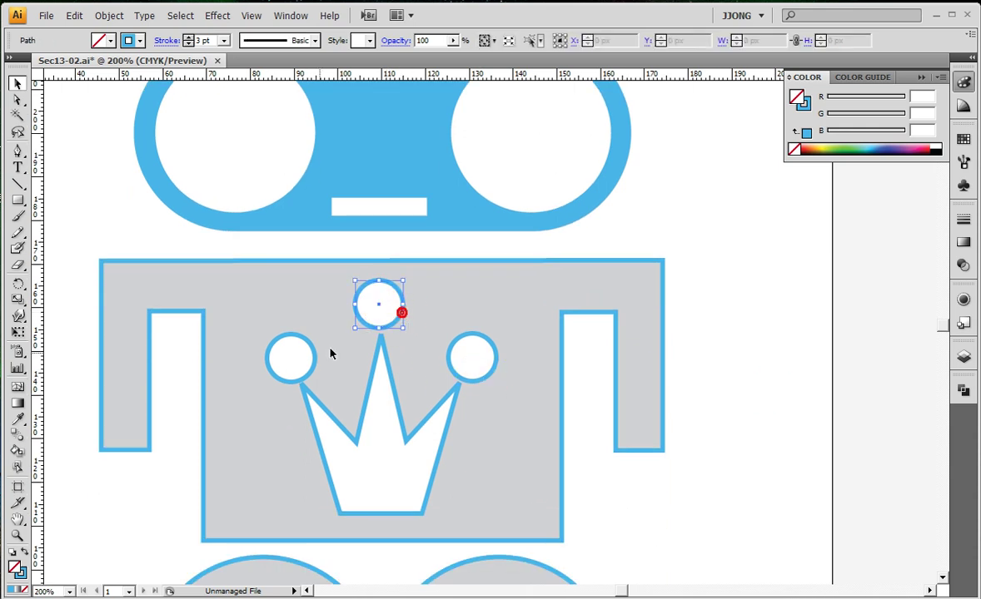
left_click(285, 331, "shift")
left_click(456, 393, "shift")
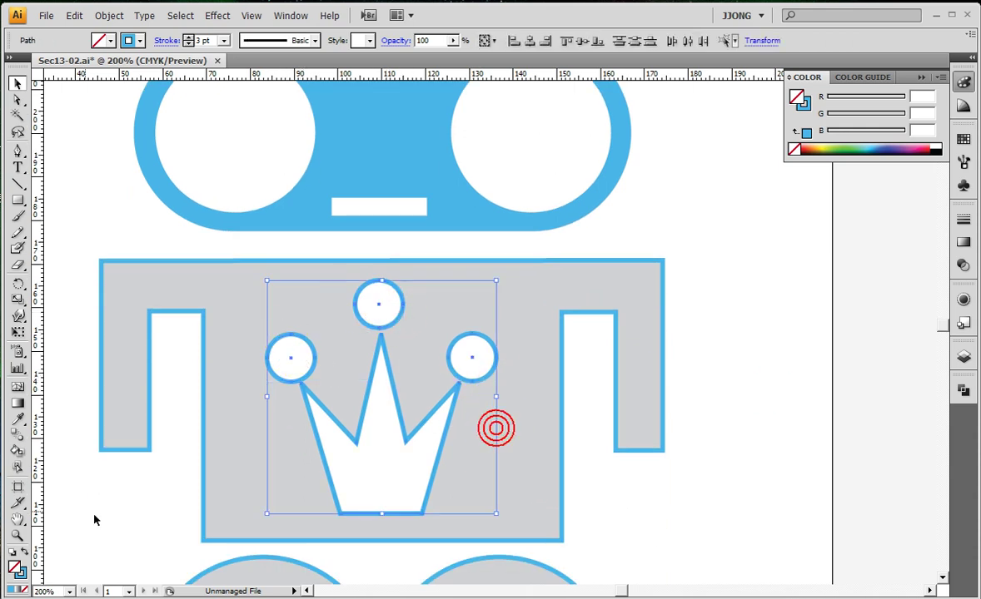
left_click(25, 551)
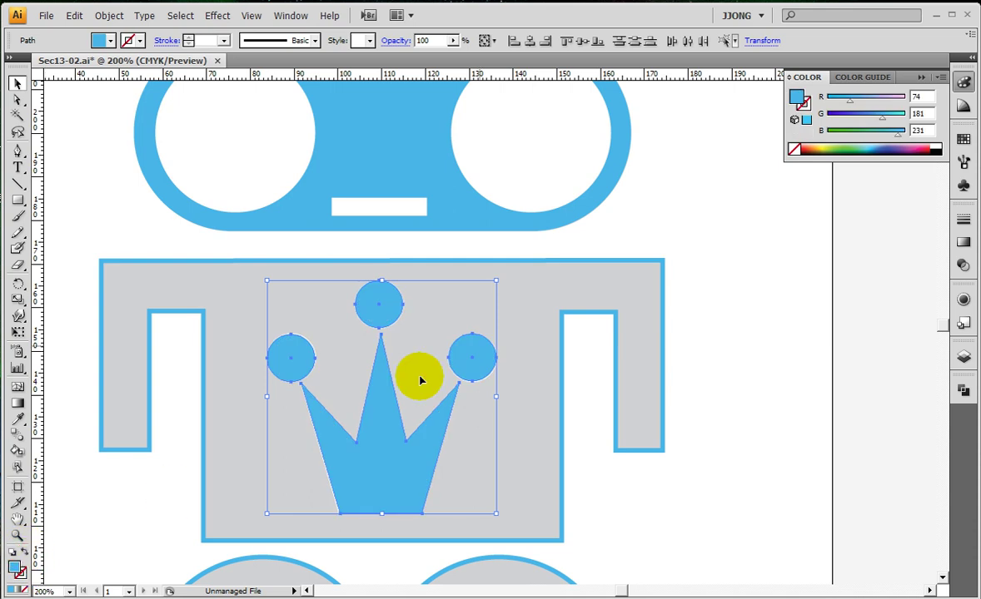
left_click(935, 147)
Fill the torso and both arch legs solid blue with no outline.
left_click(663, 309)
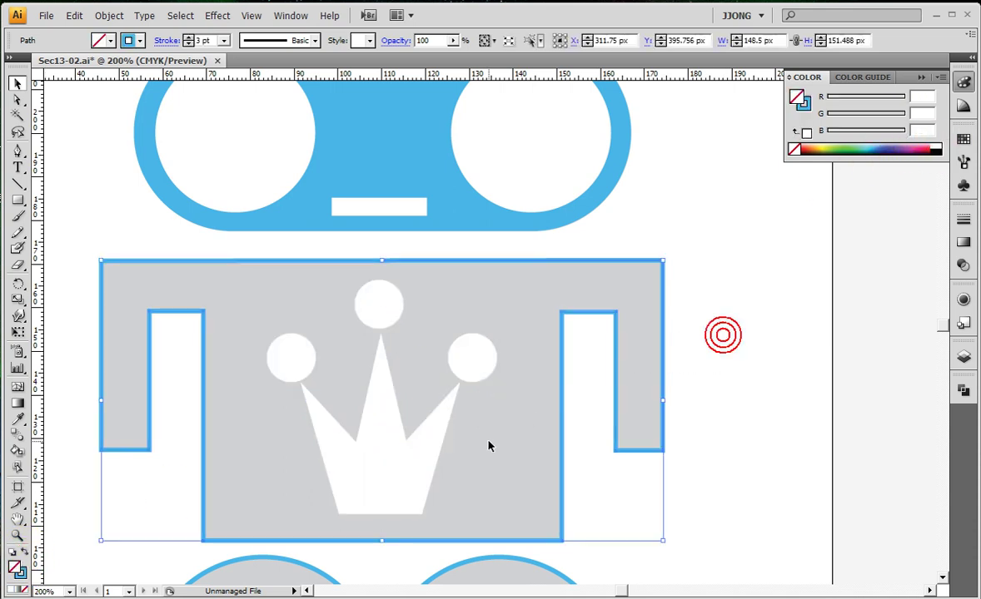
left_click(25, 551)
left_click(61, 535)
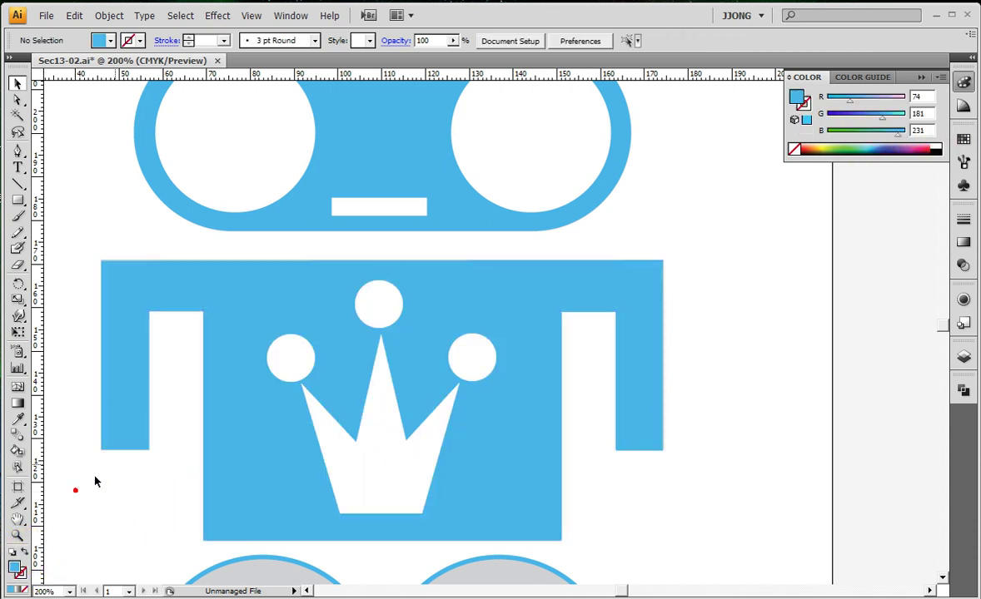
scroll(147, 403, "down", 3)
scroll(223, 359, "down", 3)
left_click_drag(183, 417, 135, 427)
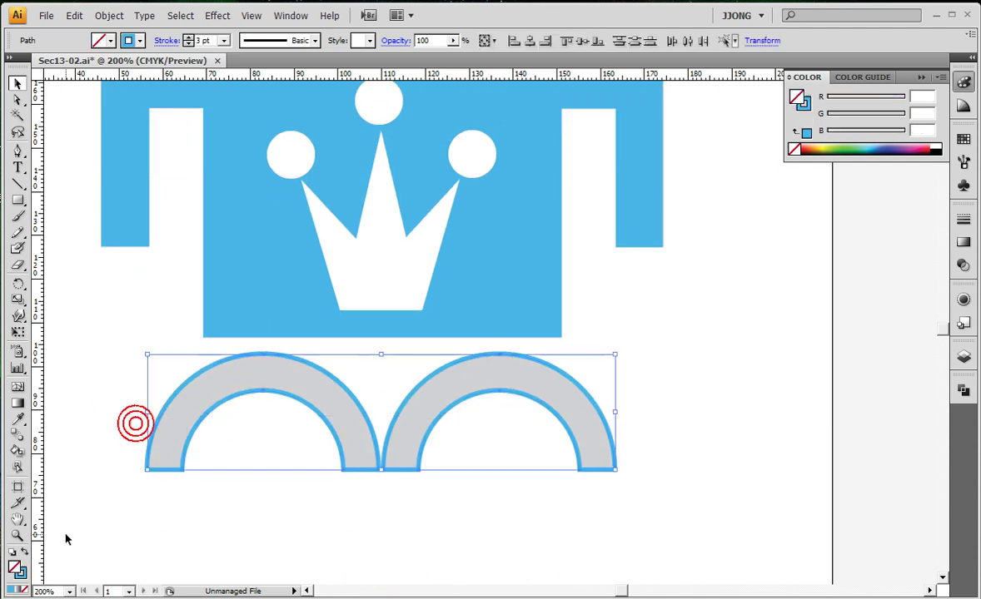
left_click(24, 551)
left_click(167, 564)
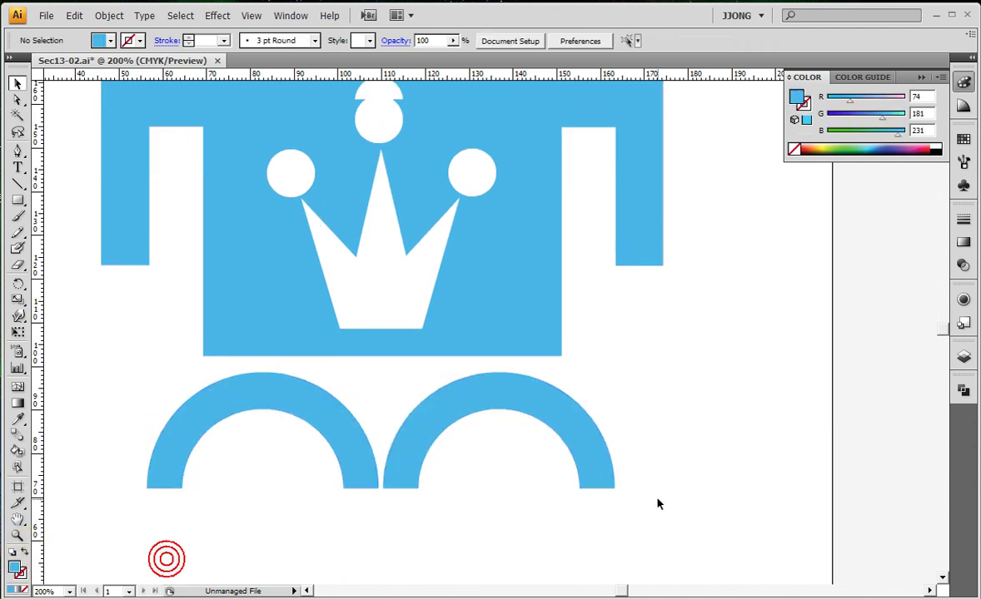
scroll(657, 505, "up", 3)
scroll(657, 506, "up", 2)
scroll(657, 503, "down", 1, "alt")
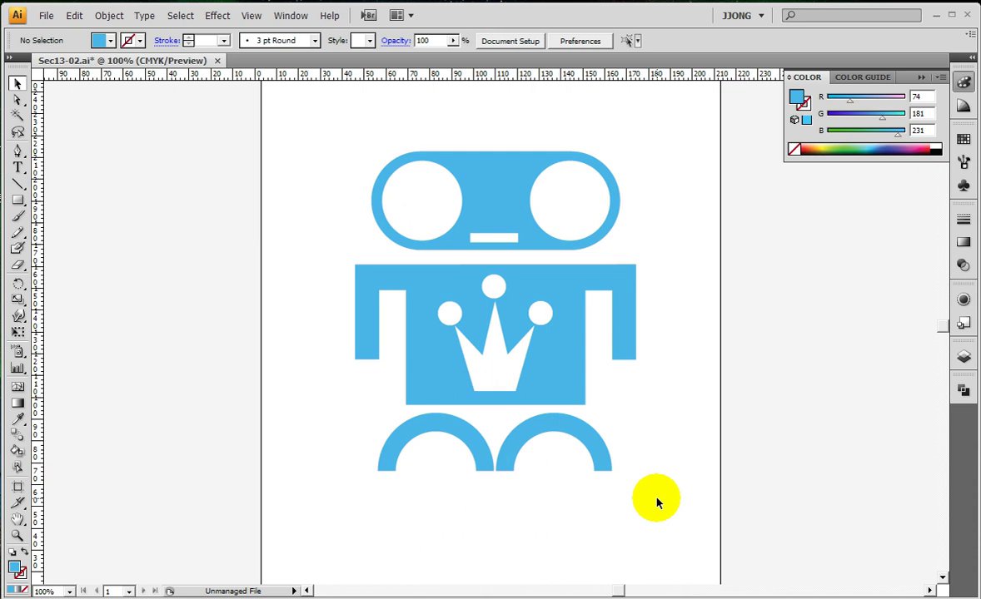